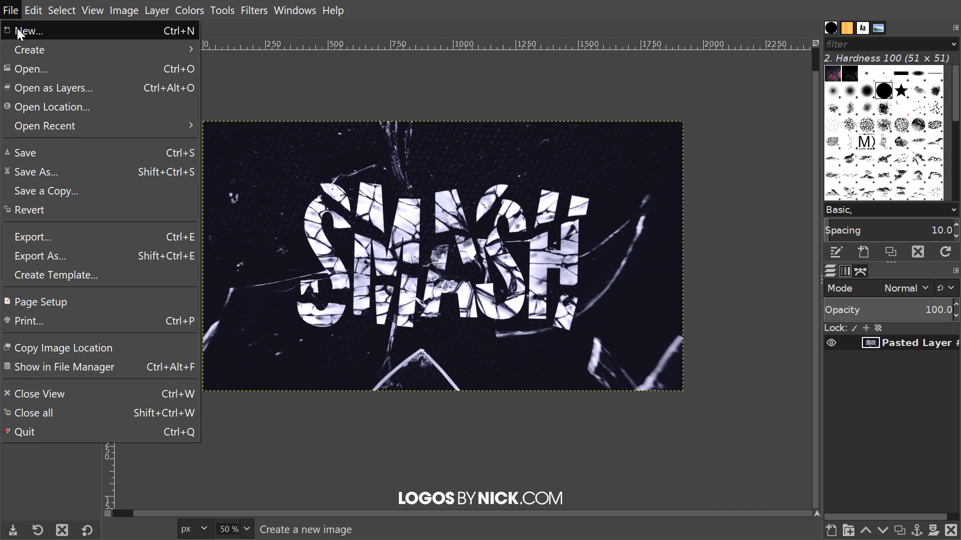
Create a new 1280 × 720 px image filled with transparency
click(17, 28)
drag(756, 388, 444, 109)
text(1280)
key(Tab)
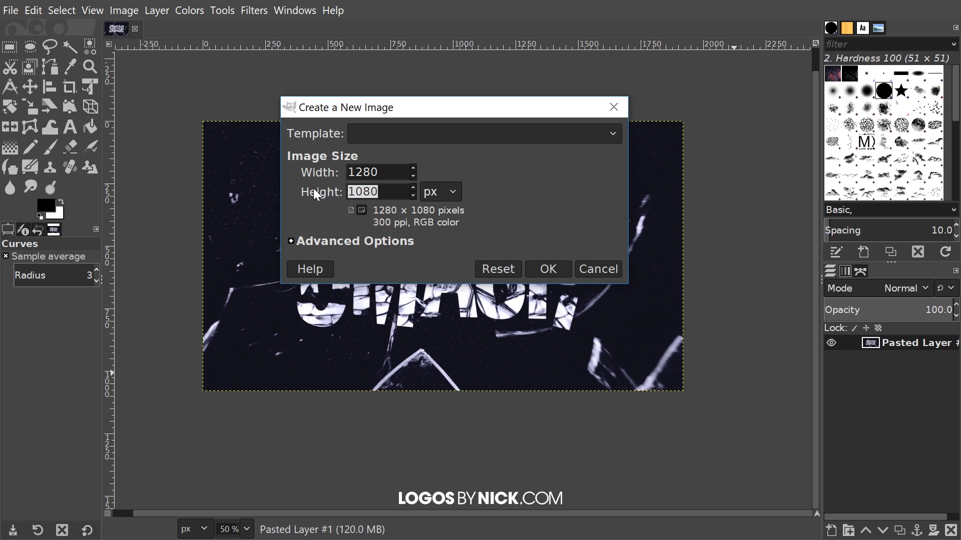
text(720)
click(333, 241)
drag(474, 108, 463, 67)
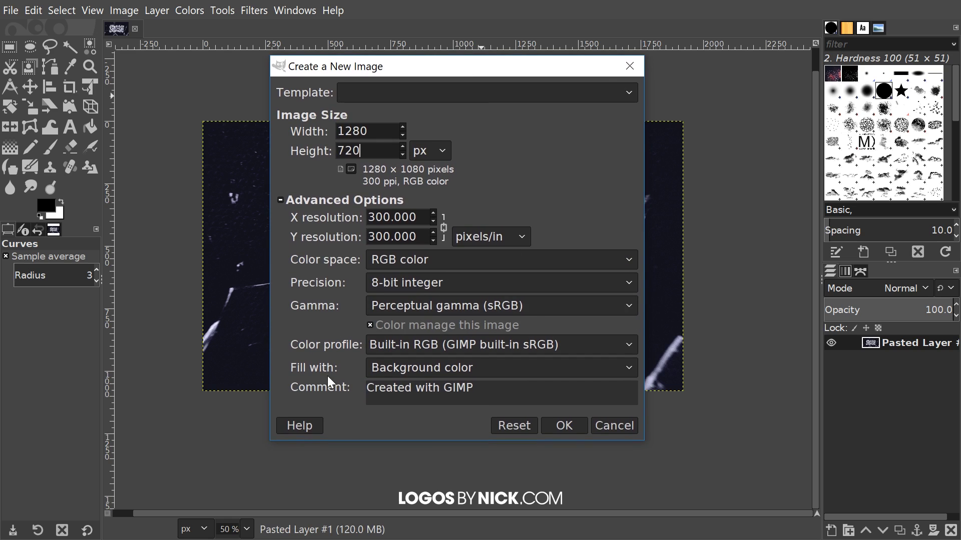
click(402, 366)
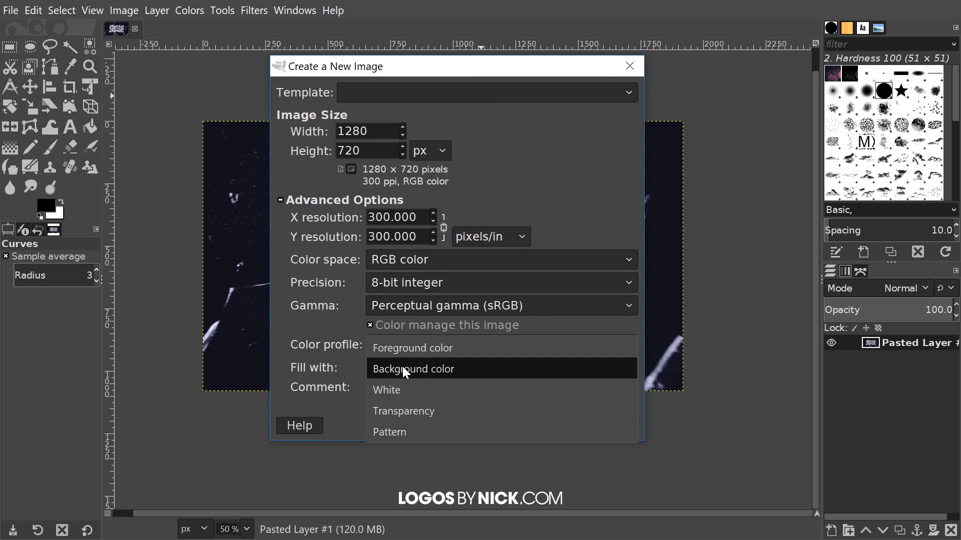
click(398, 416)
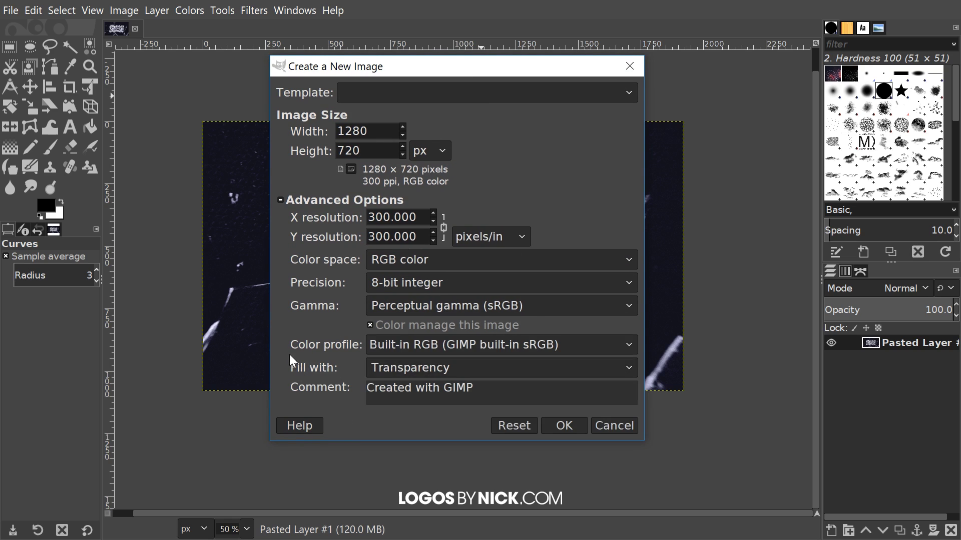
click(569, 426)
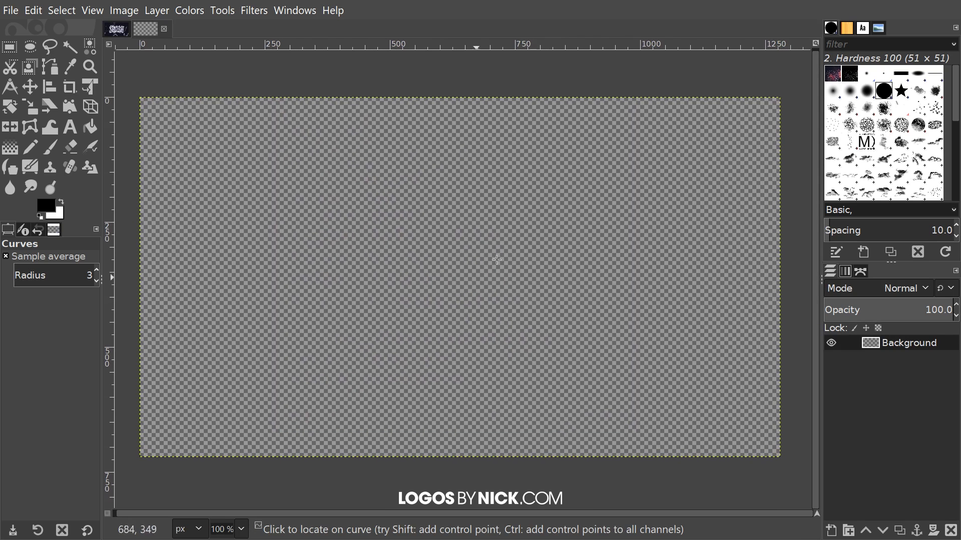
Fill the Background layer with the black foreground color
click(34, 11)
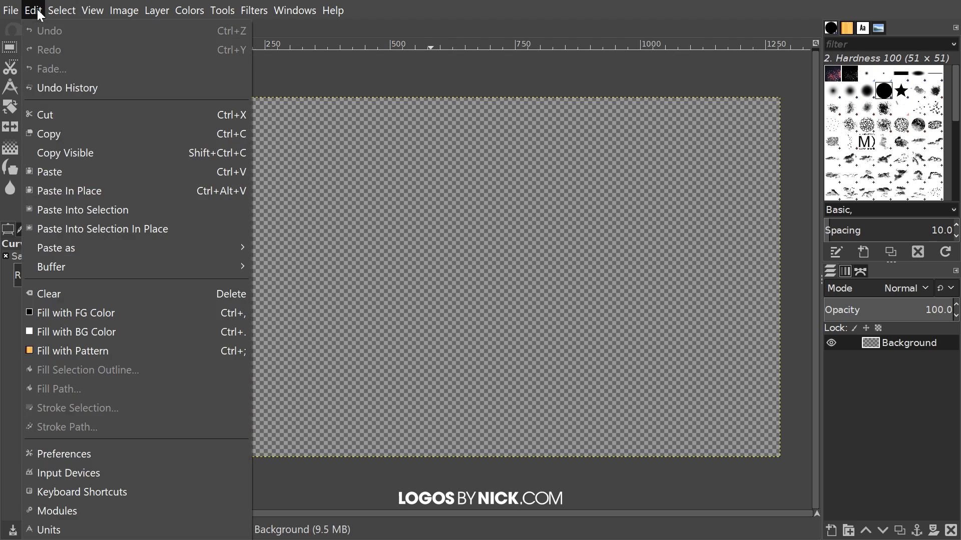
click(73, 318)
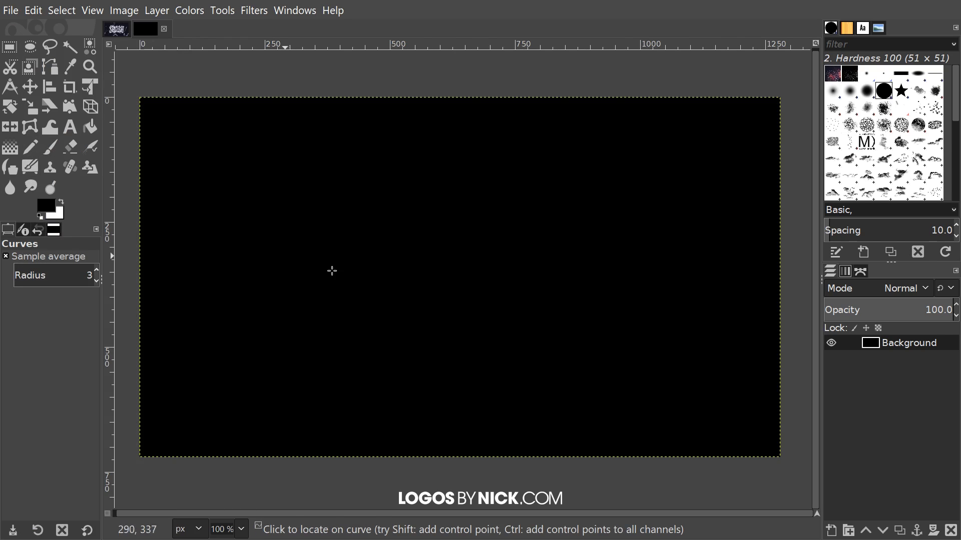
drag(597, 286, 606, 289)
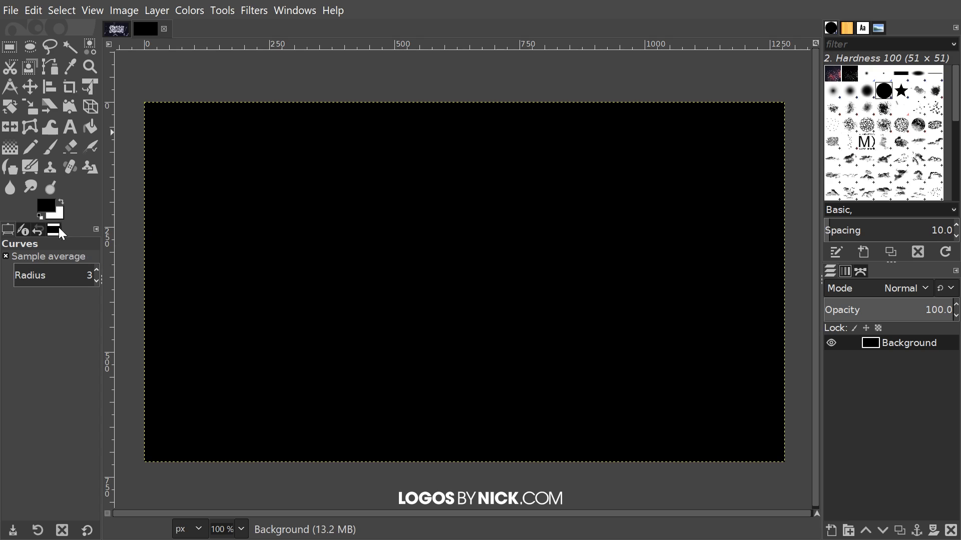
Swap the foreground and background colors and add the white text "SMASH" in League Gothic on the canvas
click(62, 201)
click(73, 130)
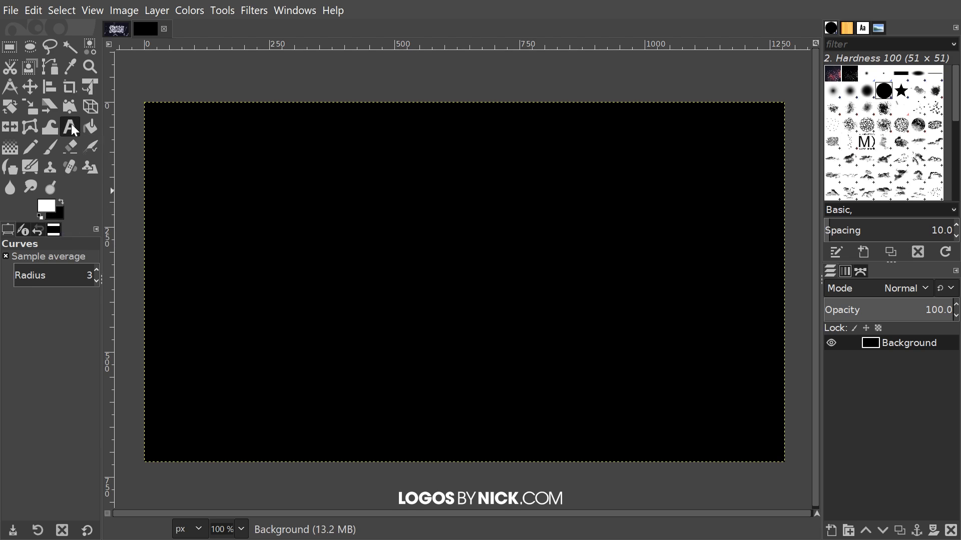
click(281, 220)
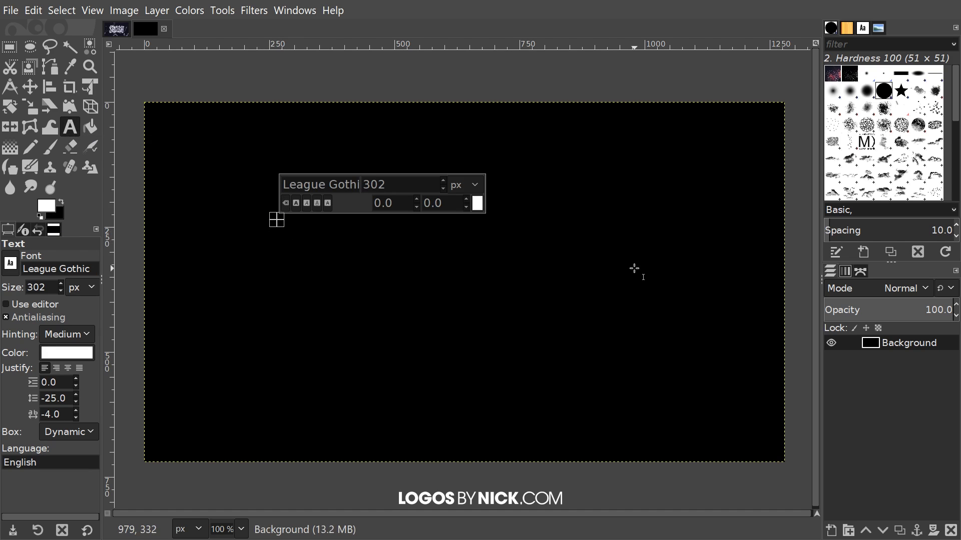
text(SMASH)
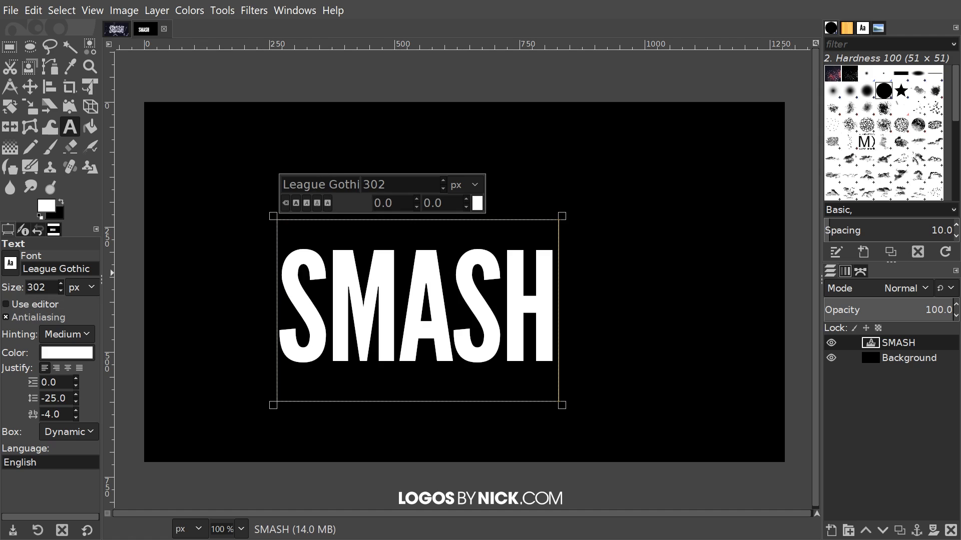
Set the SMASH text size to 307 px
click(13, 263)
click(75, 250)
mouse_move(60, 293)
mouse_down()
mouse_move(58, 279)
mouse_move(60, 290)
mouse_up()
click(60, 291)
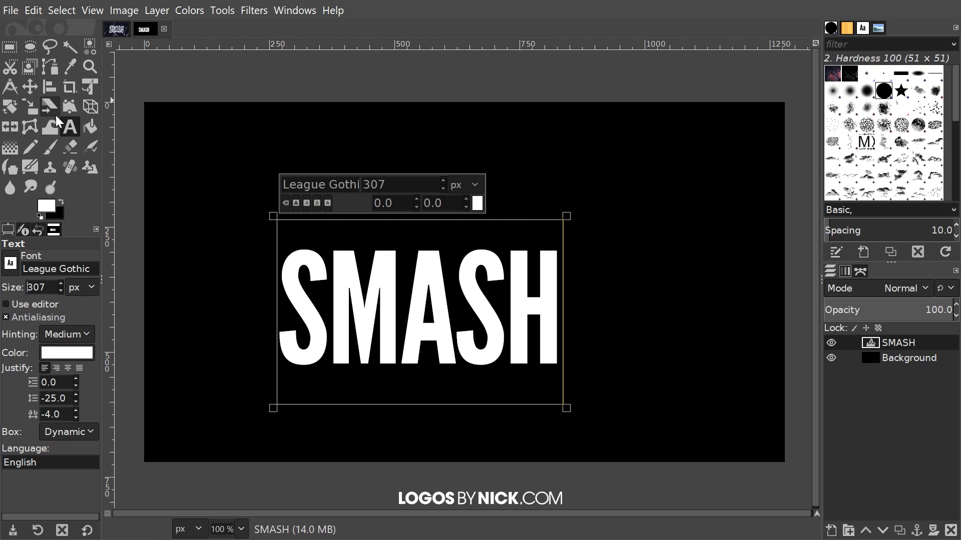
Crop the SMASH text layer to its content
click(31, 87)
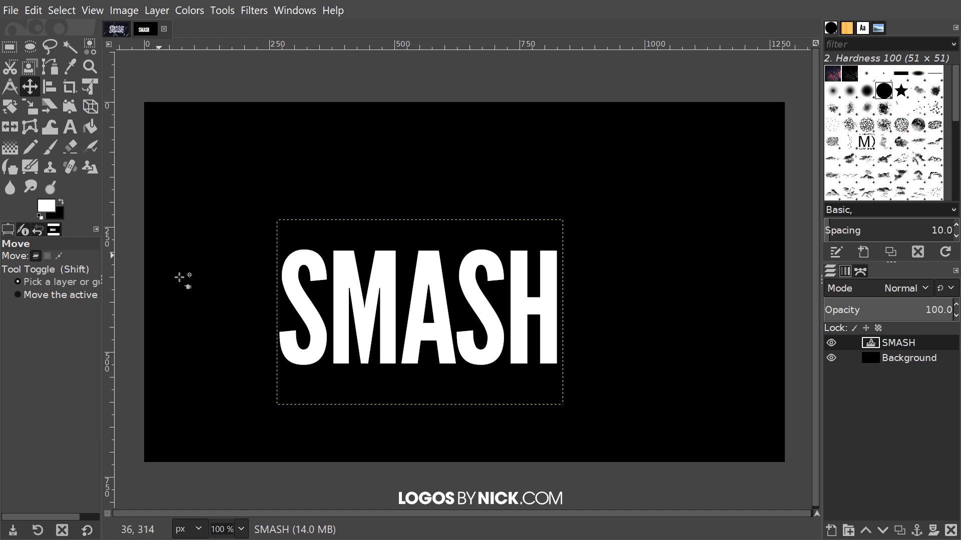
click(164, 11)
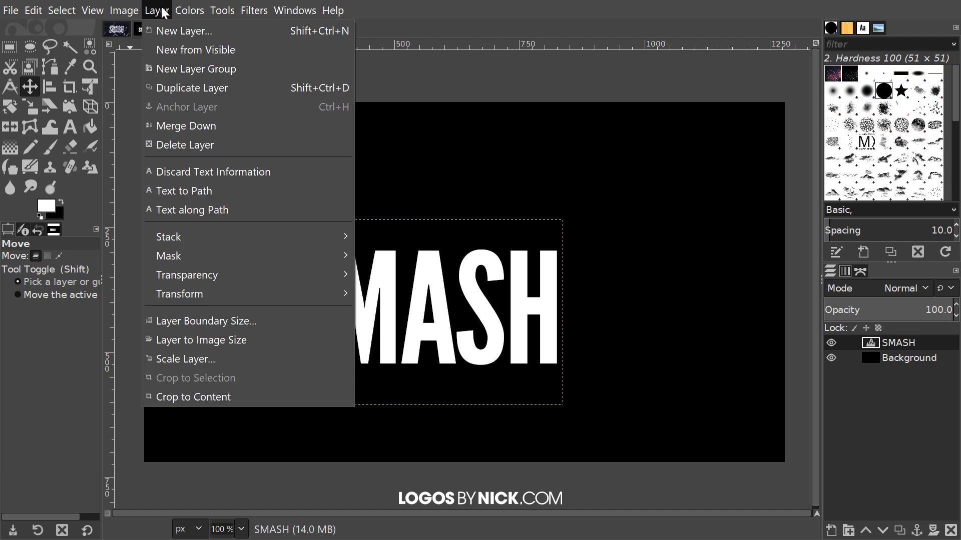
click(218, 397)
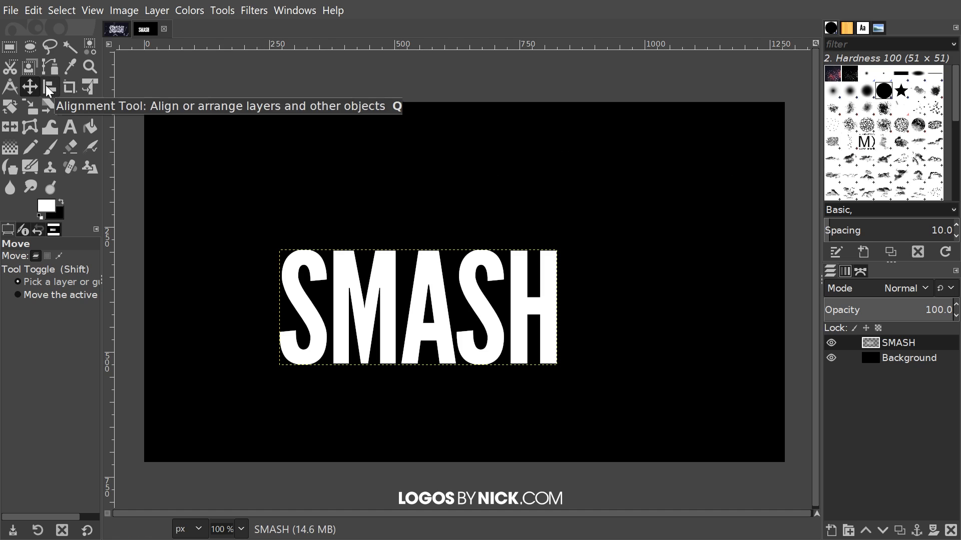
Center the SMASH layer horizontally and vertically relative to the image
click(50, 88)
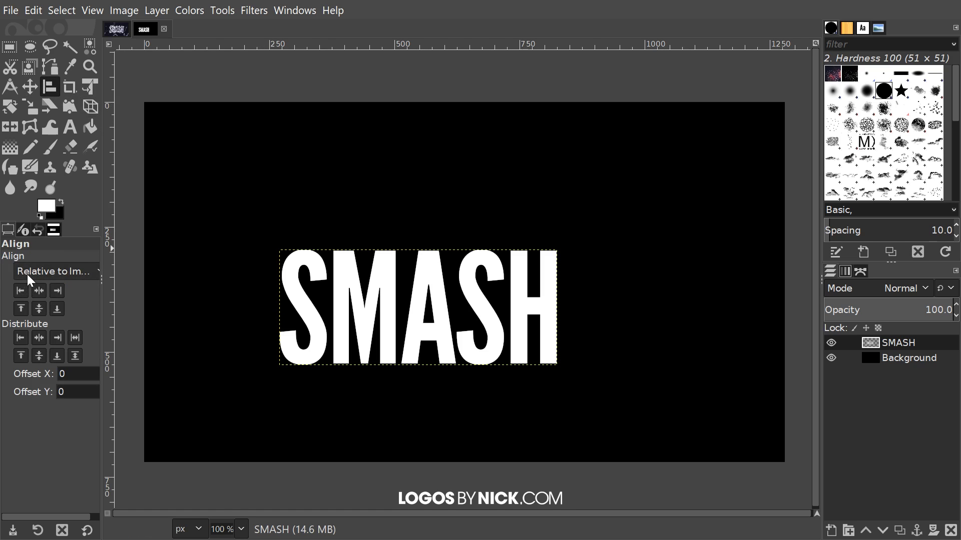
click(44, 273)
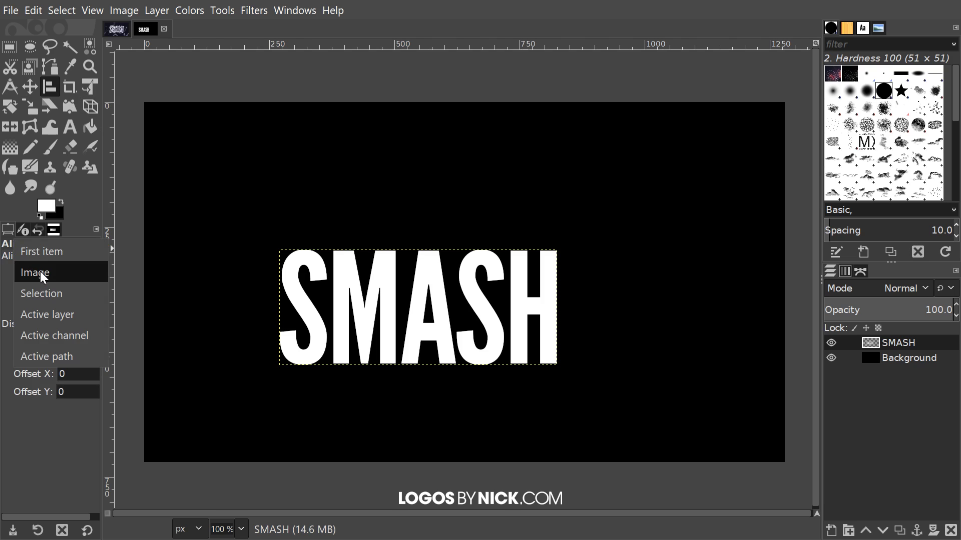
click(42, 275)
click(307, 257)
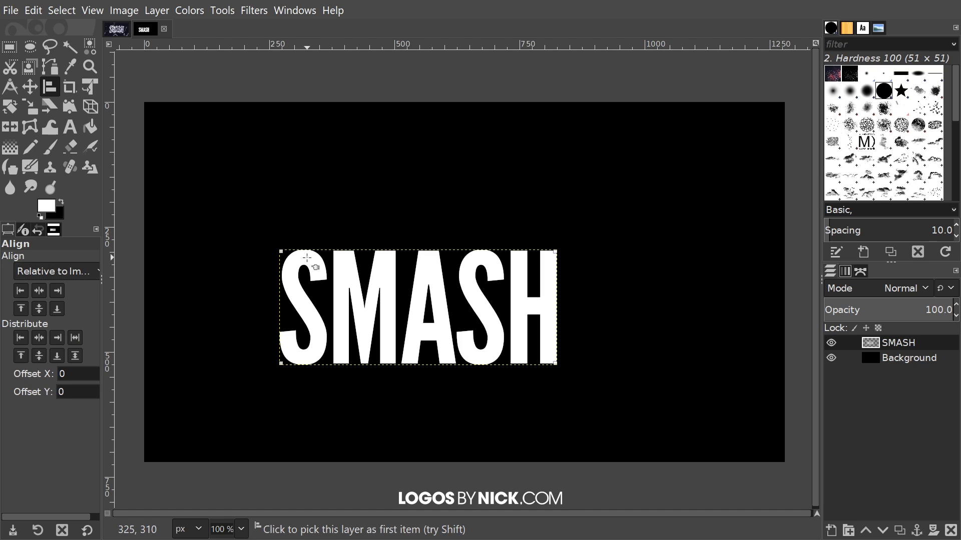
click(39, 290)
click(38, 309)
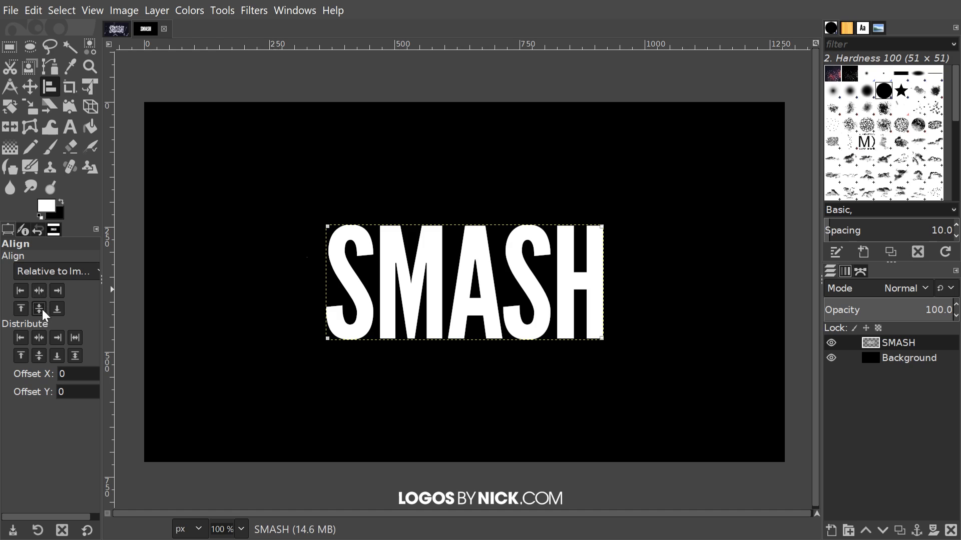
click(30, 87)
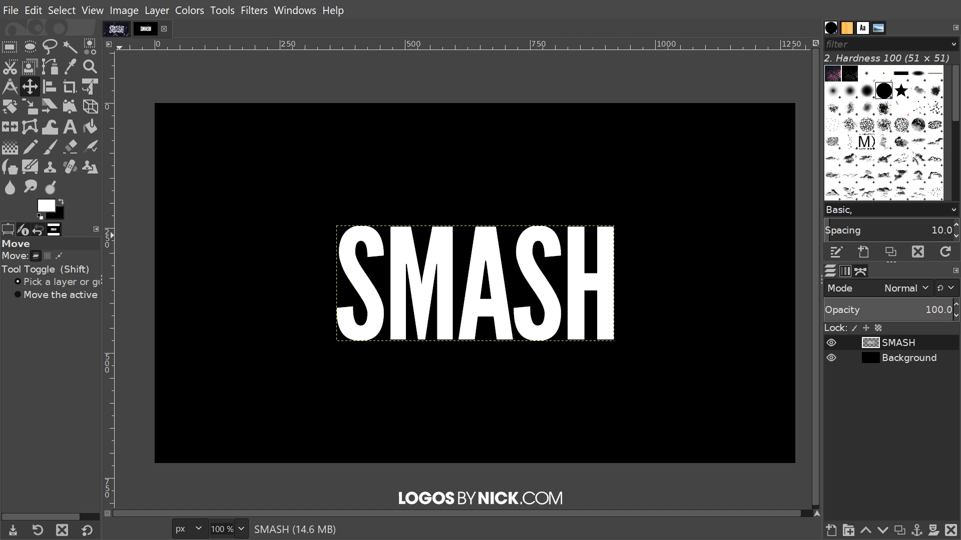
Switch to File Explorer and bring broken-glass-2208593_1280.jpg from the Smash folder into the image as a new layer
key(alt+Tab)
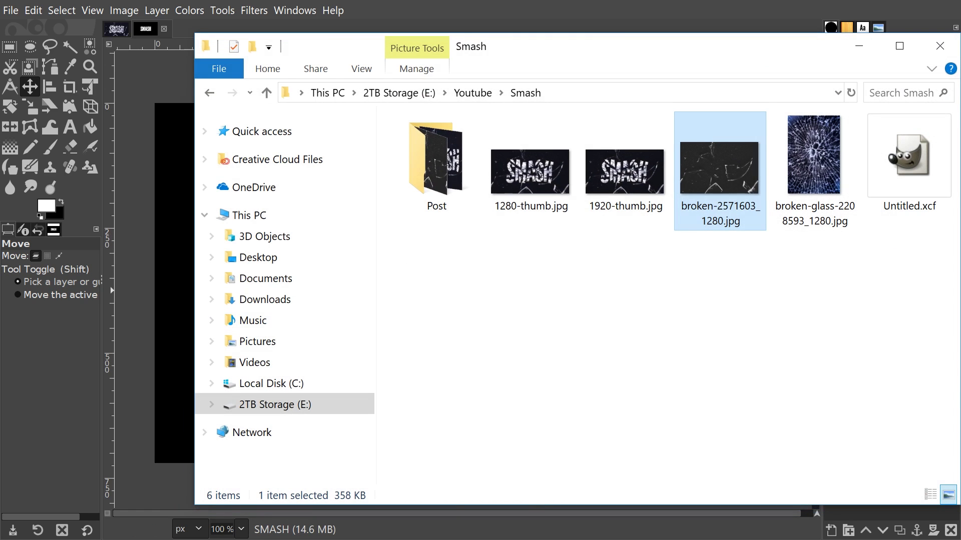
drag(194, 33, 439, 209)
drag(793, 231, 450, 107)
drag(433, 320, 665, 284)
drag(681, 244, 683, 244)
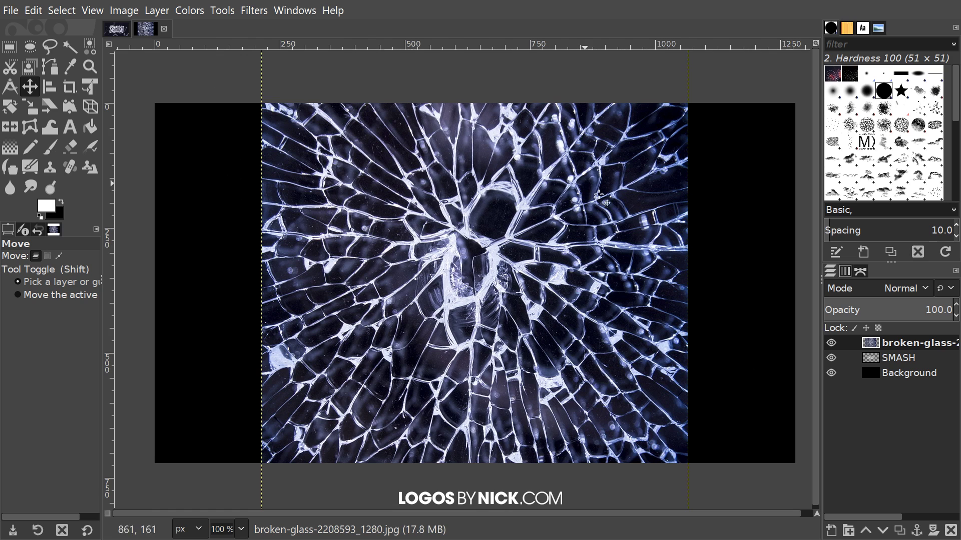
Rotate the broken glass layer 90 degrees clockwise about its center
scroll(509, 200, right, 1)
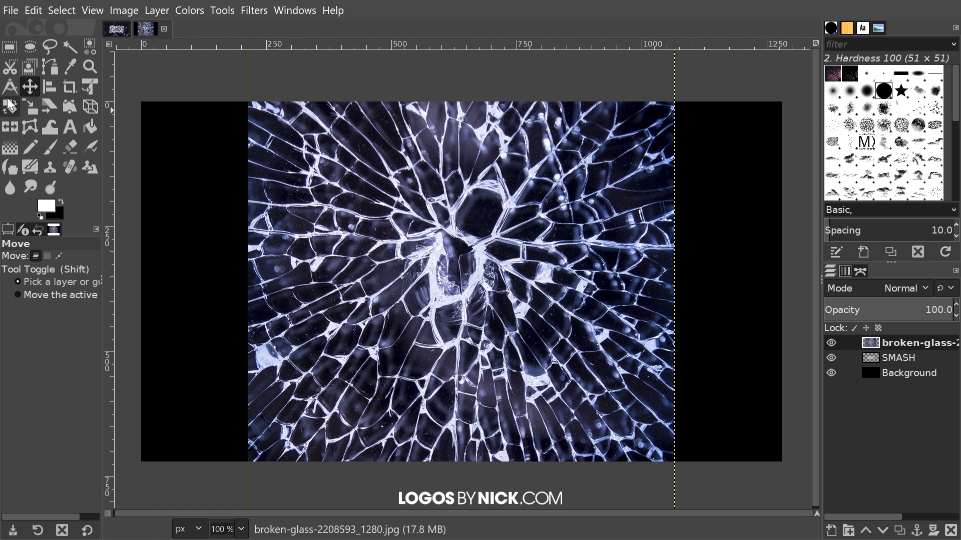
click(10, 106)
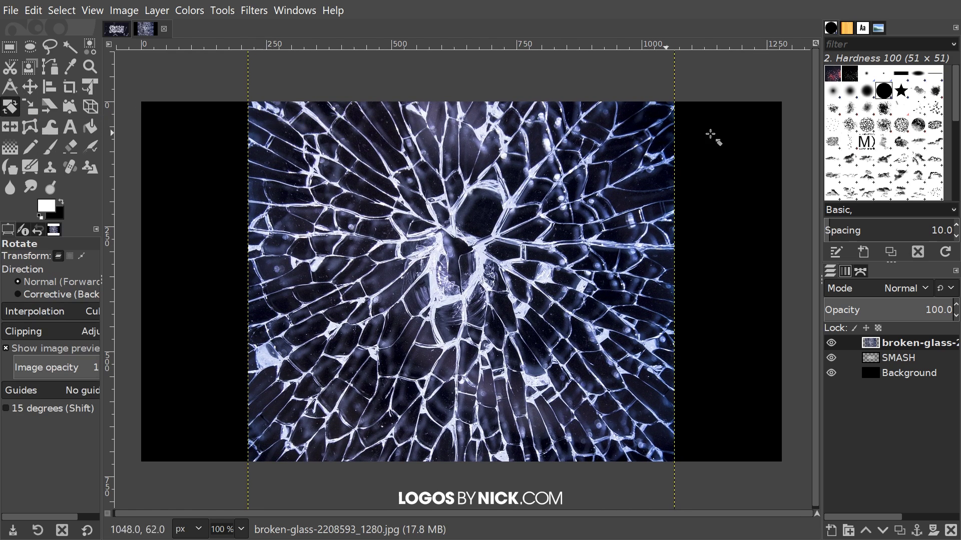
drag(636, 123, 656, 460)
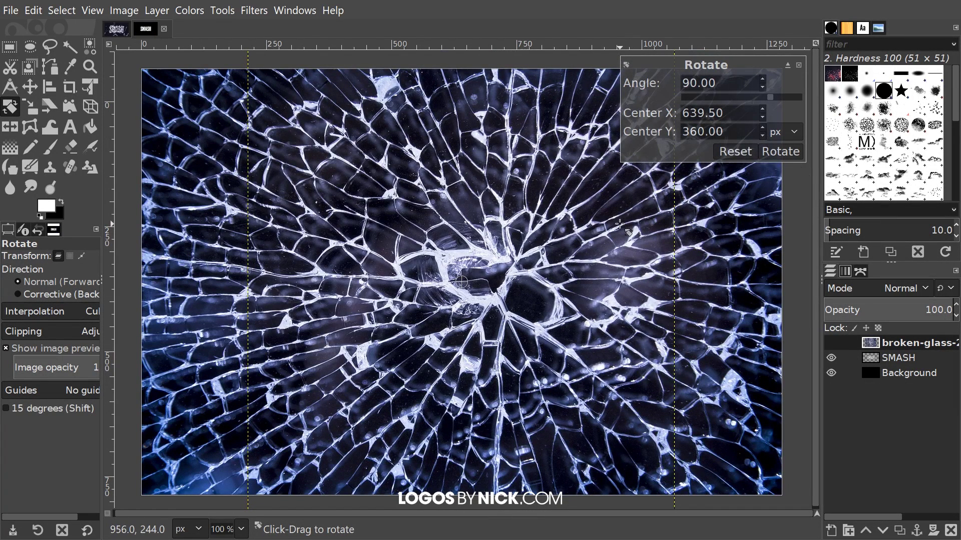
key(Return)
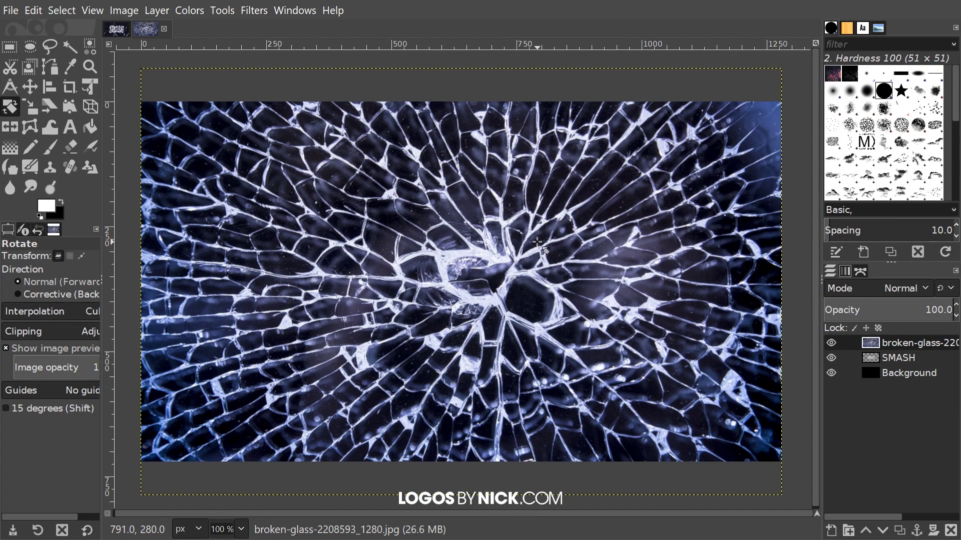
Scale the broken glass layer proportionally about its center with Unified Transform to about 45%, just covering the SMASH text
scroll(537, 242, down, 1)
scroll(480, 260, right, 3)
scroll(481, 260, up, 1)
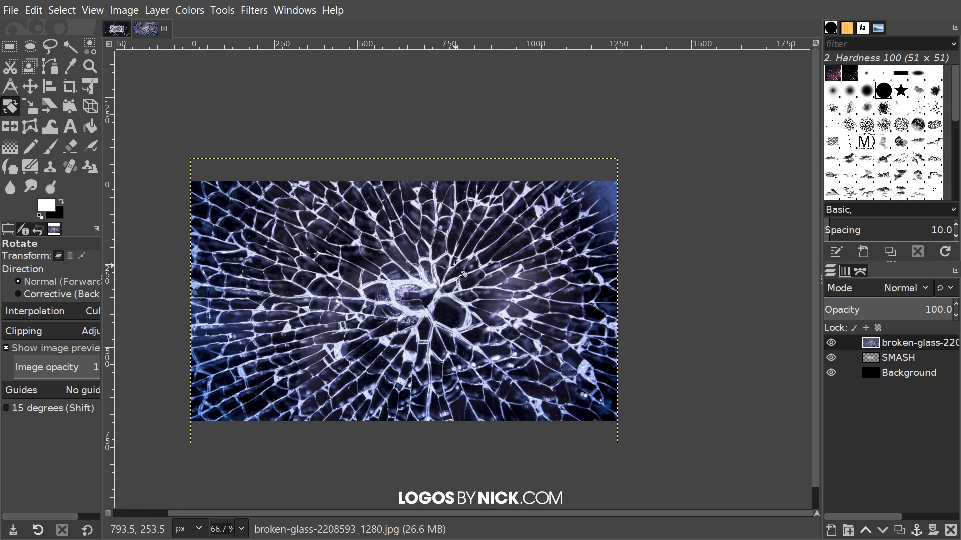
drag(456, 266, 556, 256)
scroll(561, 258, right, 3)
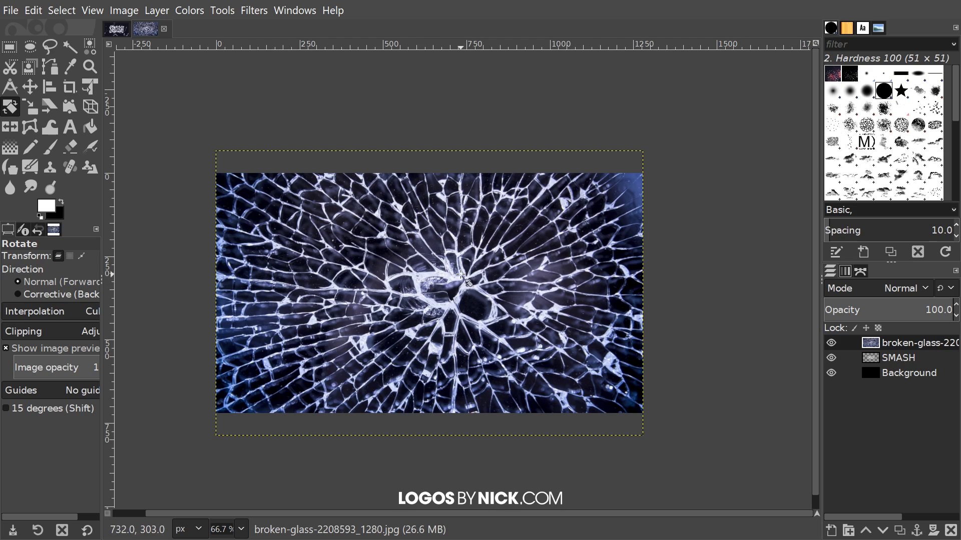
click(90, 89)
click(502, 231)
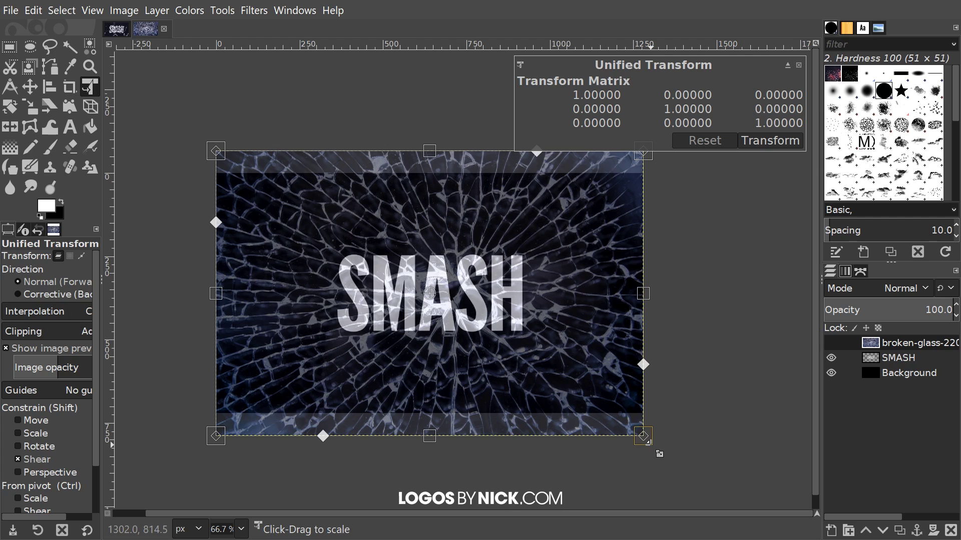
drag(658, 454, 421, 279)
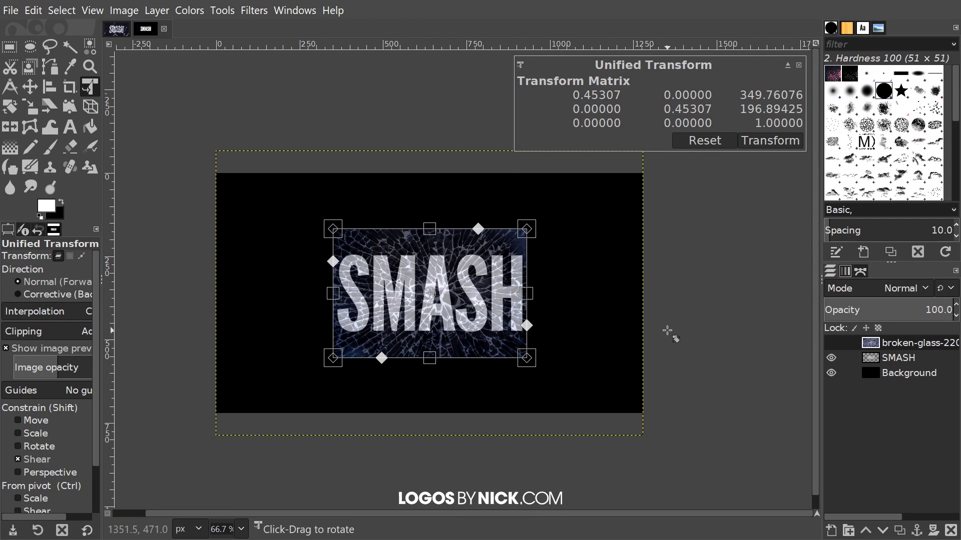
key(Return)
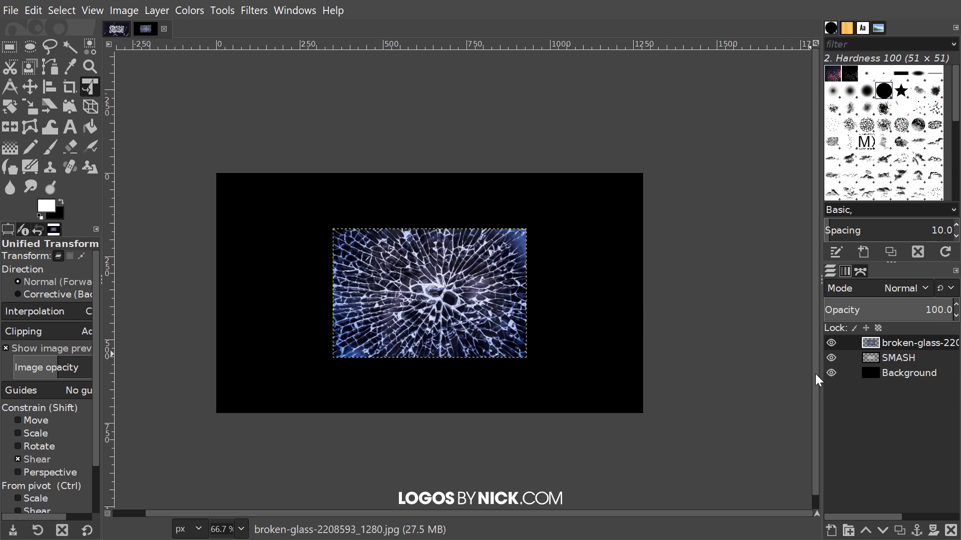
Hide the Background layer and set the broken glass layer's blend mode to Difference
click(834, 372)
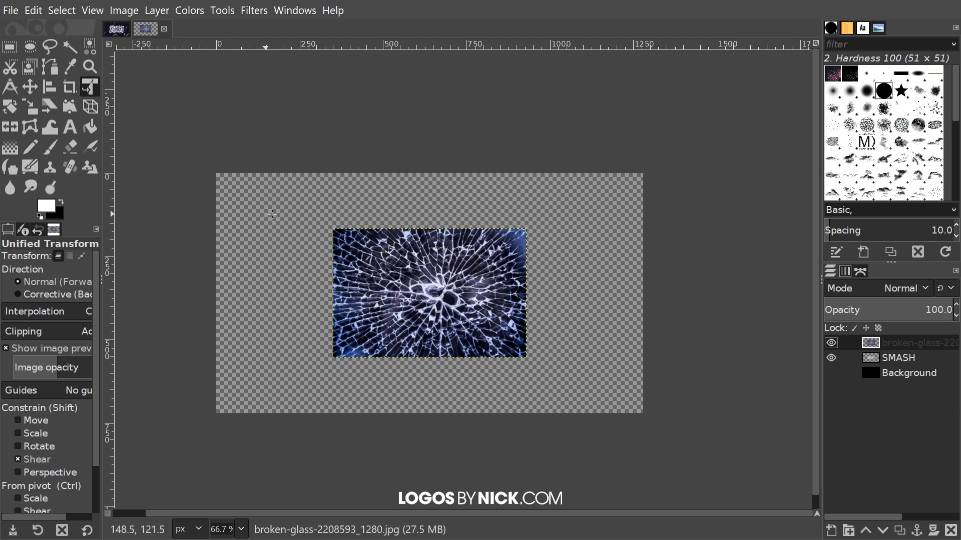
click(904, 288)
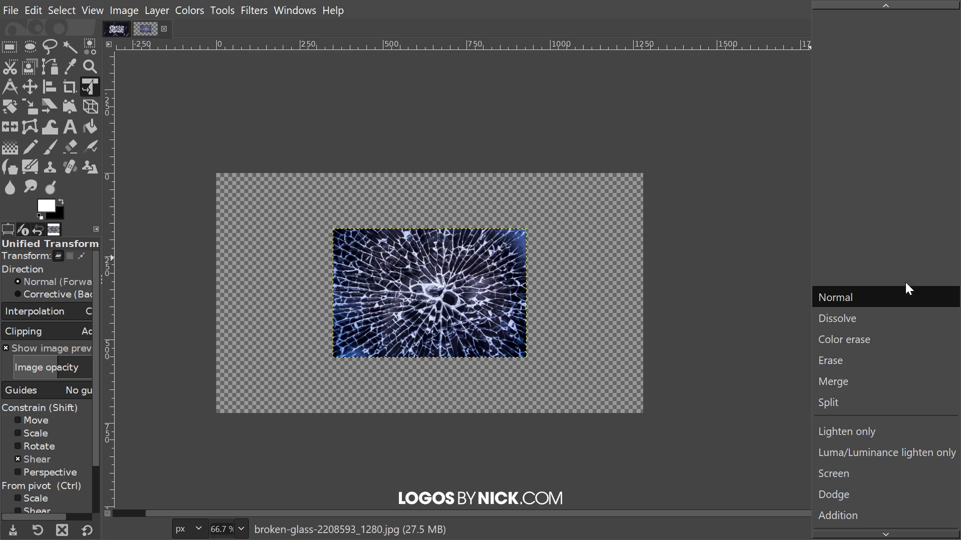
scroll(853, 363, down, 4)
scroll(854, 369, down, 10)
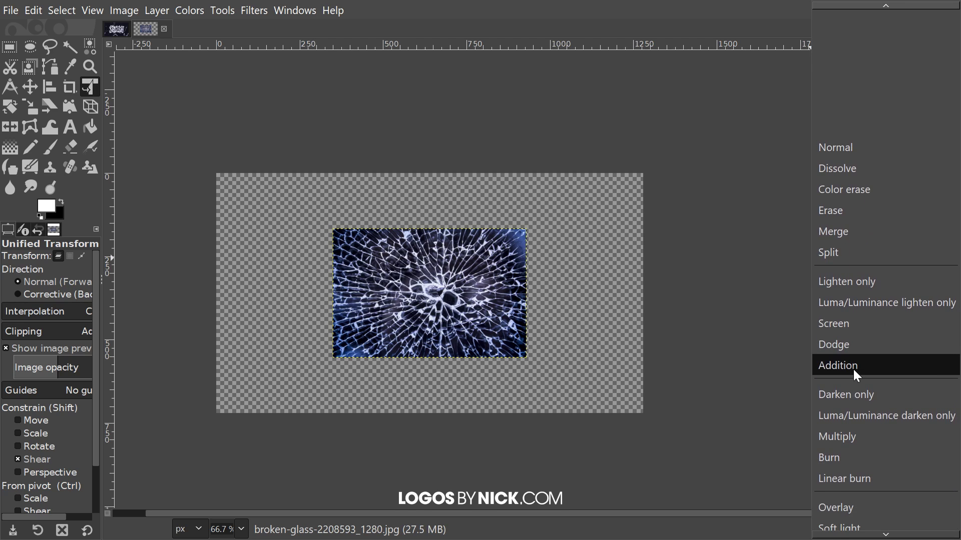
scroll(854, 373, down, 4)
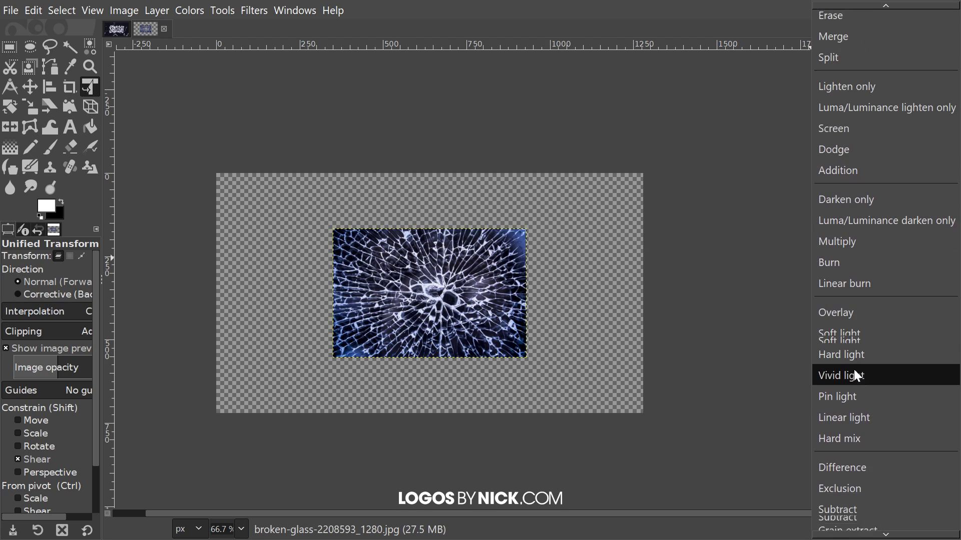
click(845, 424)
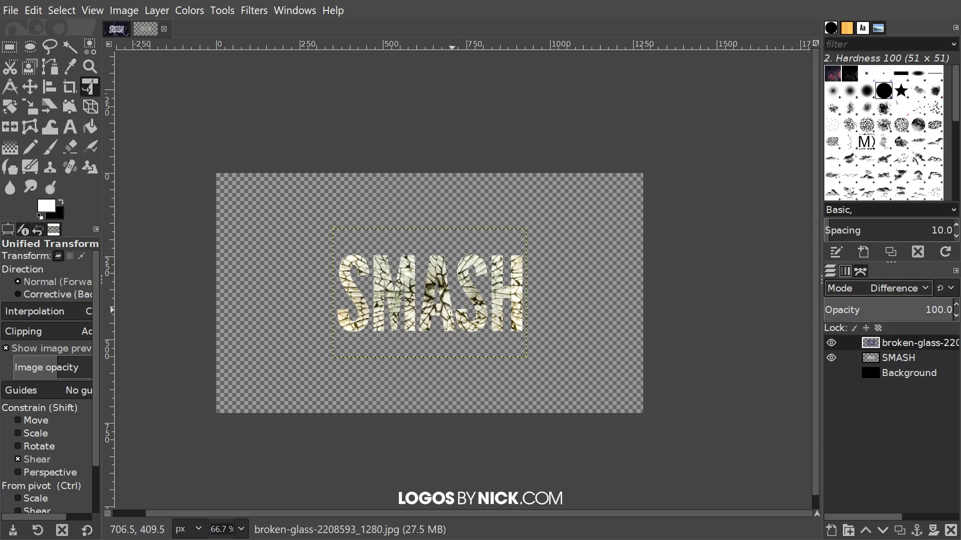
Merge the broken glass layer down into the SMASH layer and make the Background layer visible again
drag(453, 310, 424, 307)
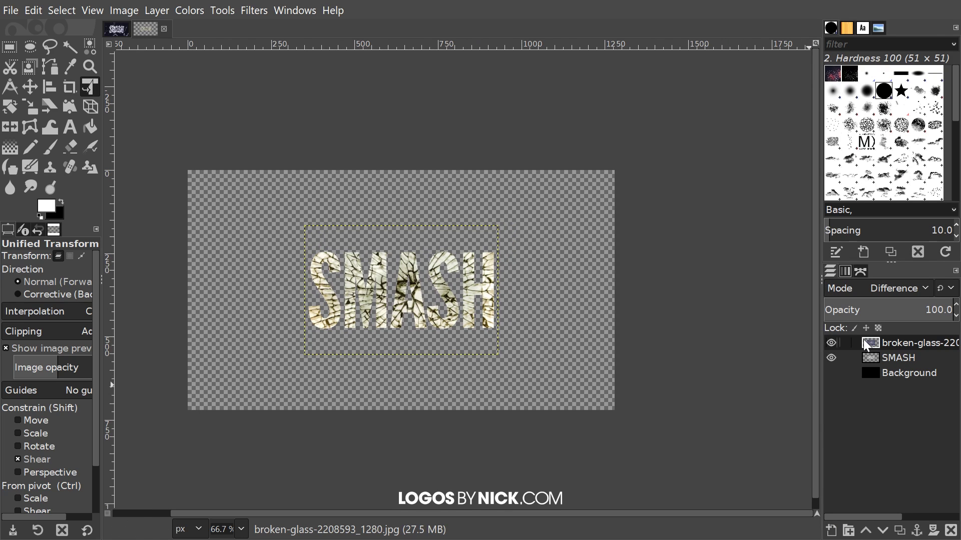
right_click(908, 340)
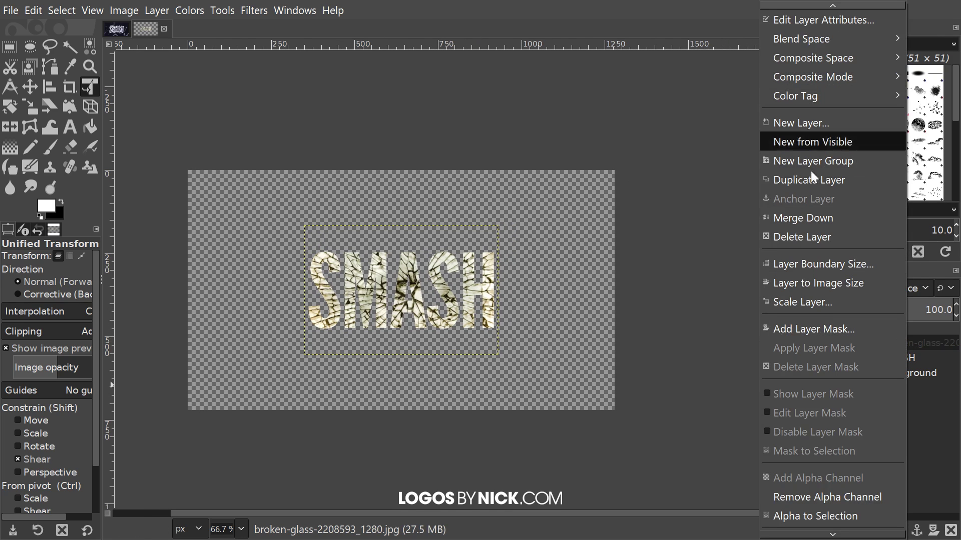
click(800, 219)
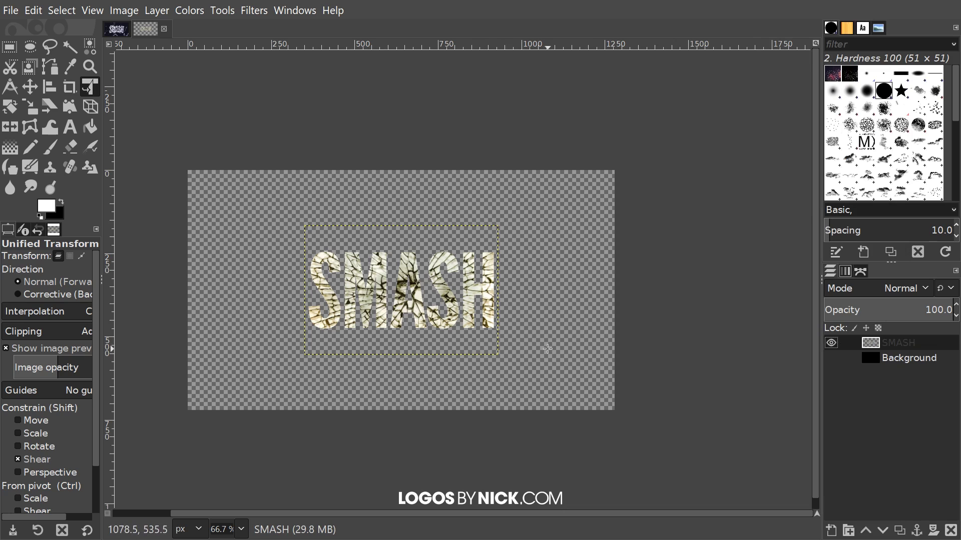
click(831, 358)
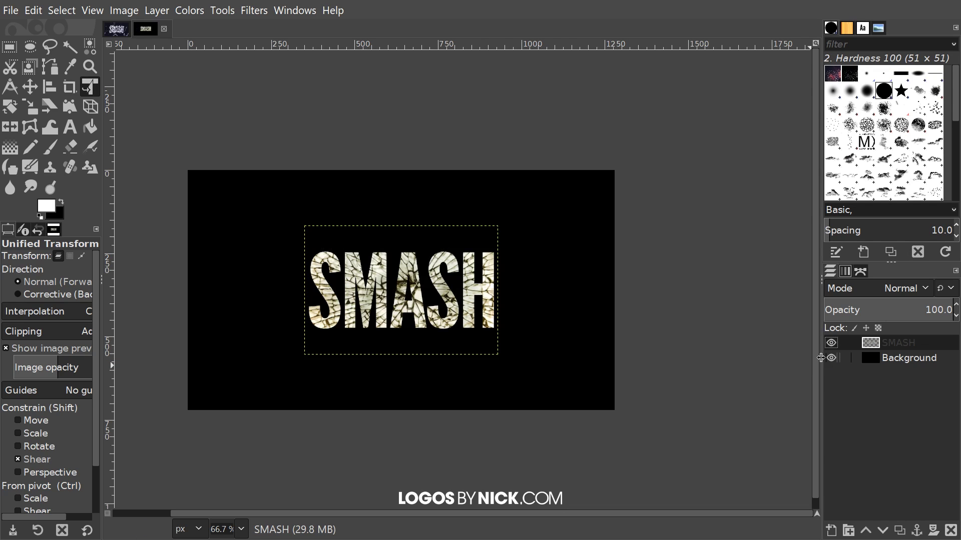
Desaturate the SMASH layer completely by applying Saturation with a scale of 0.000
drag(354, 340, 353, 333)
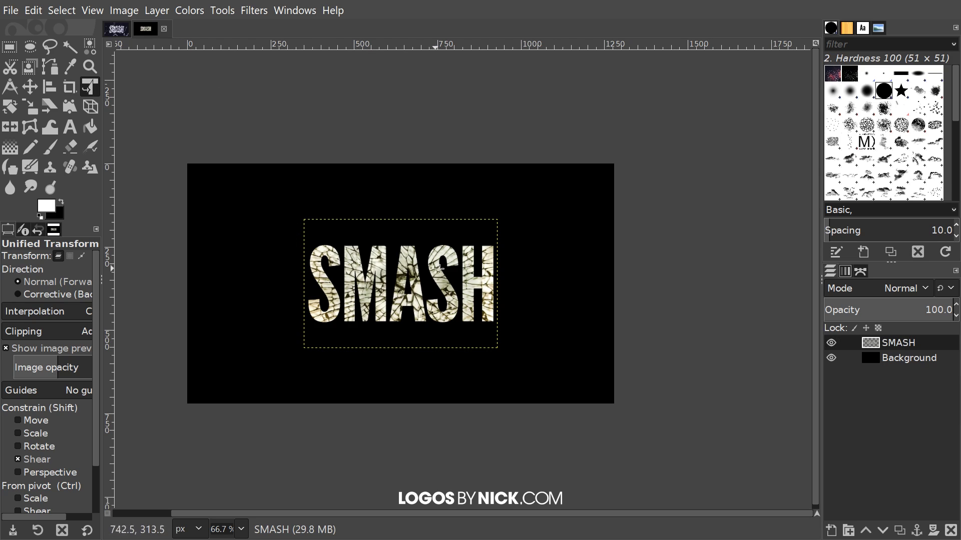
click(185, 14)
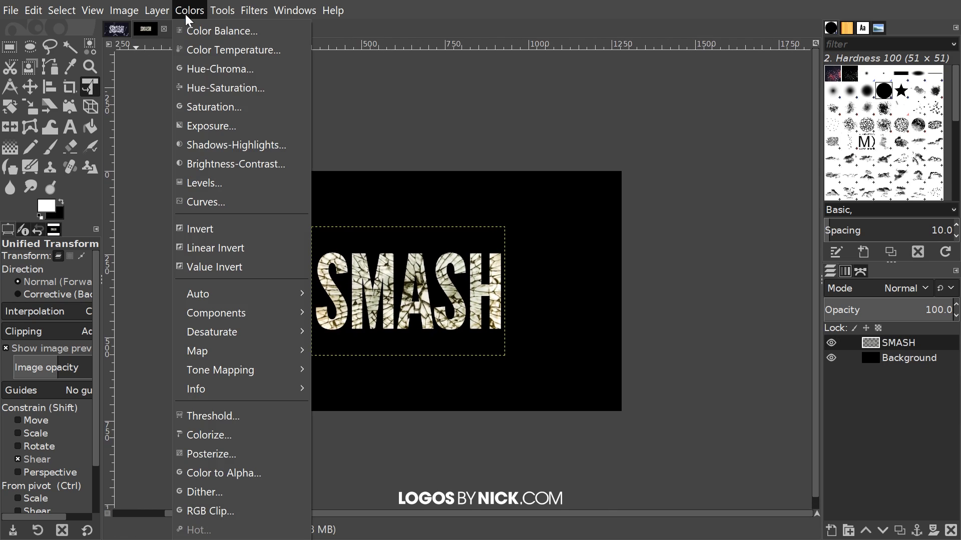
click(230, 105)
click(481, 192)
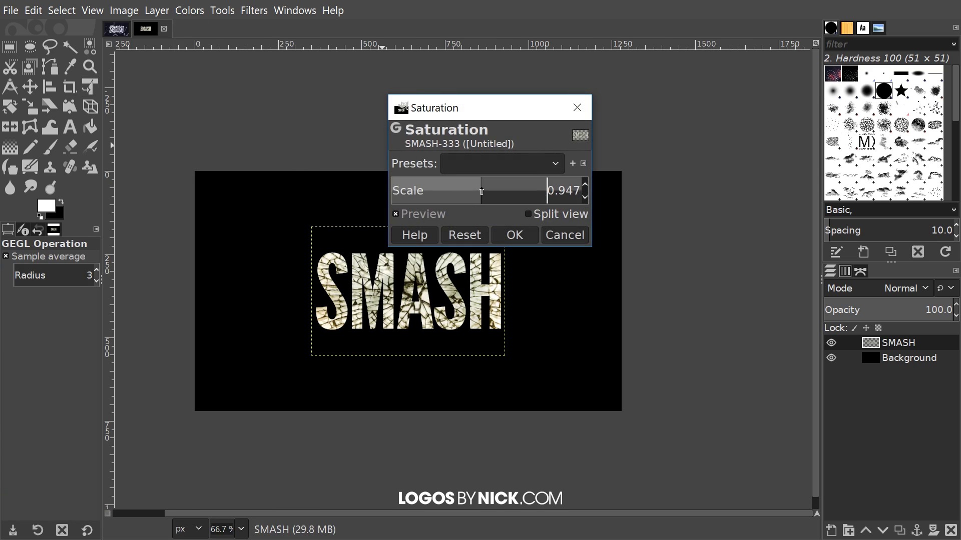
drag(481, 192, 328, 188)
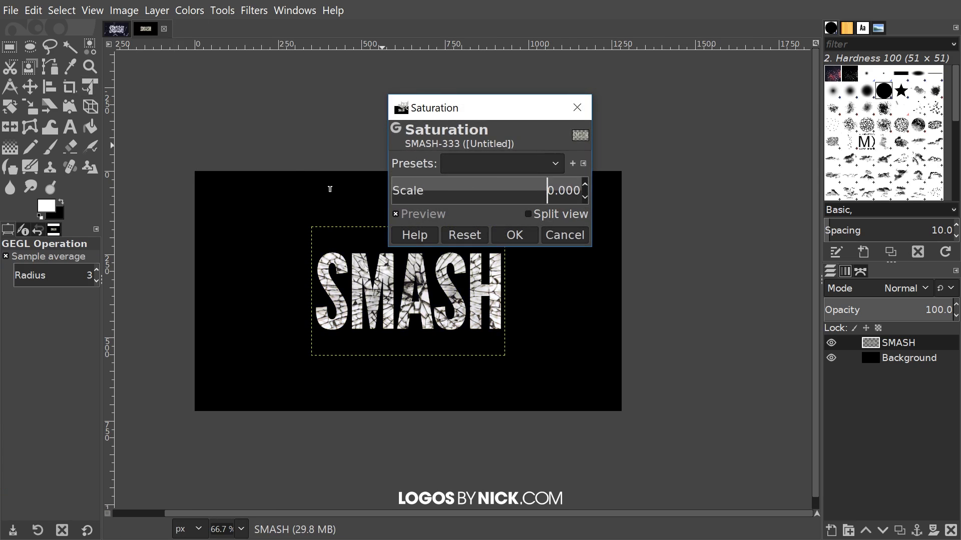
click(522, 236)
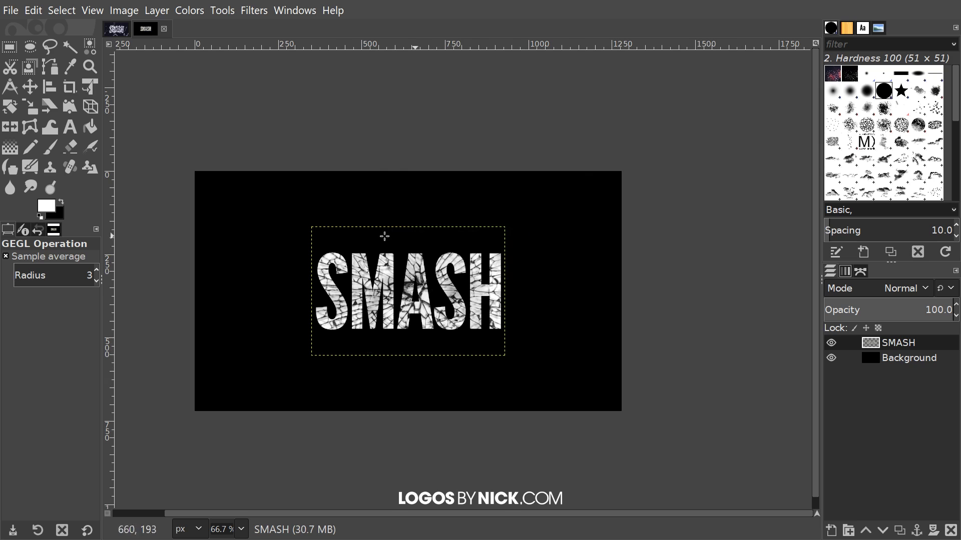
Increase the SMASH layer's contrast with Curves on the Value channel, moving the black point well inward and the white point slightly inward
scroll(489, 317, right, 1)
scroll(525, 317, left, 2)
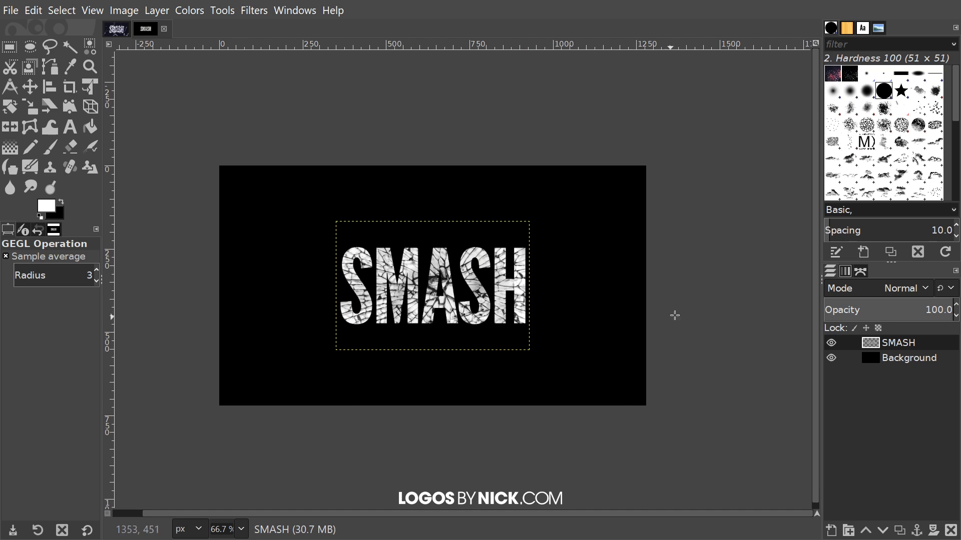
scroll(665, 327, up, 3)
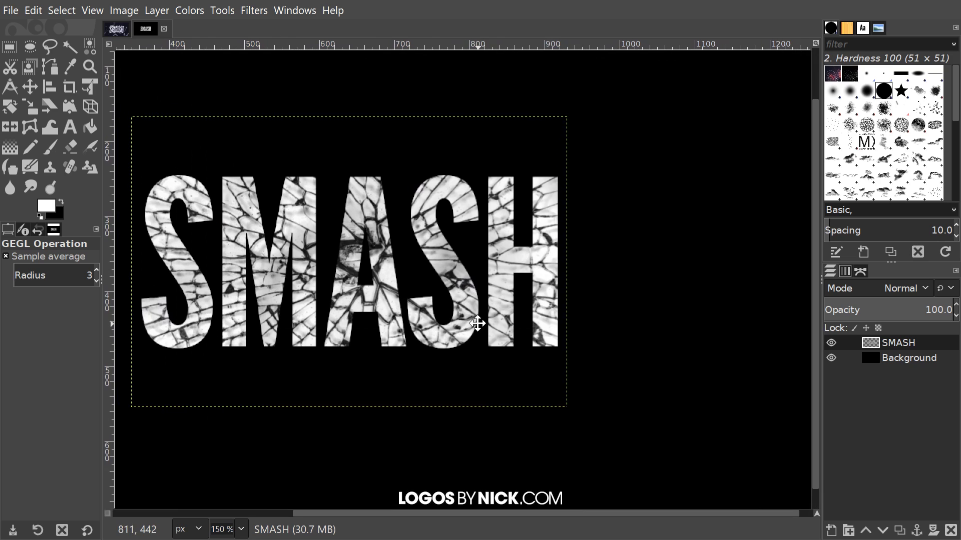
click(185, 10)
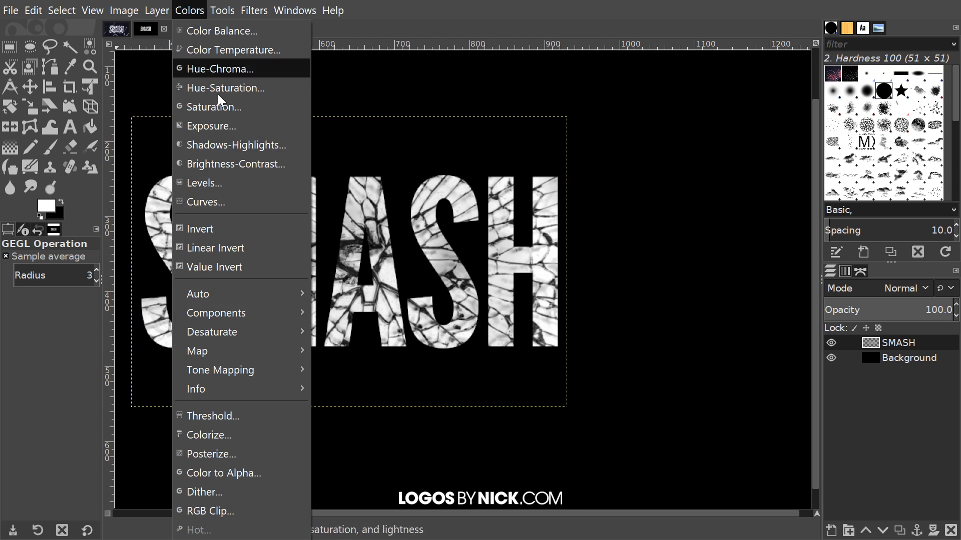
click(232, 201)
drag(842, 228, 740, 116)
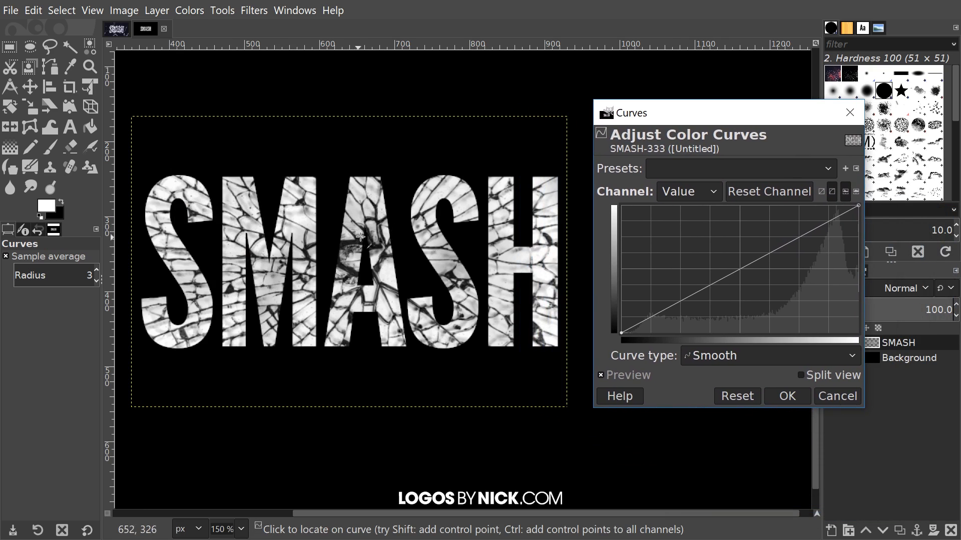
click(623, 332)
drag(623, 332, 656, 353)
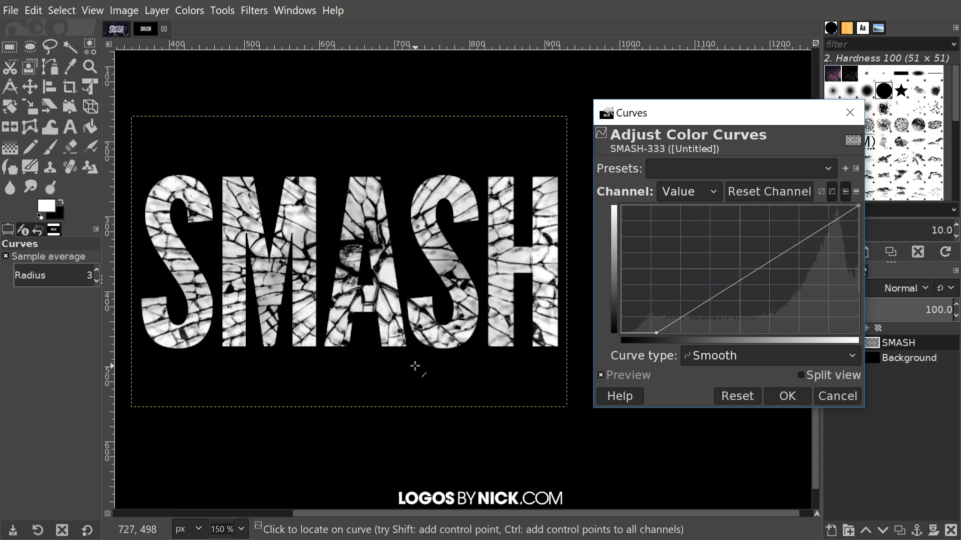
drag(857, 203, 846, 167)
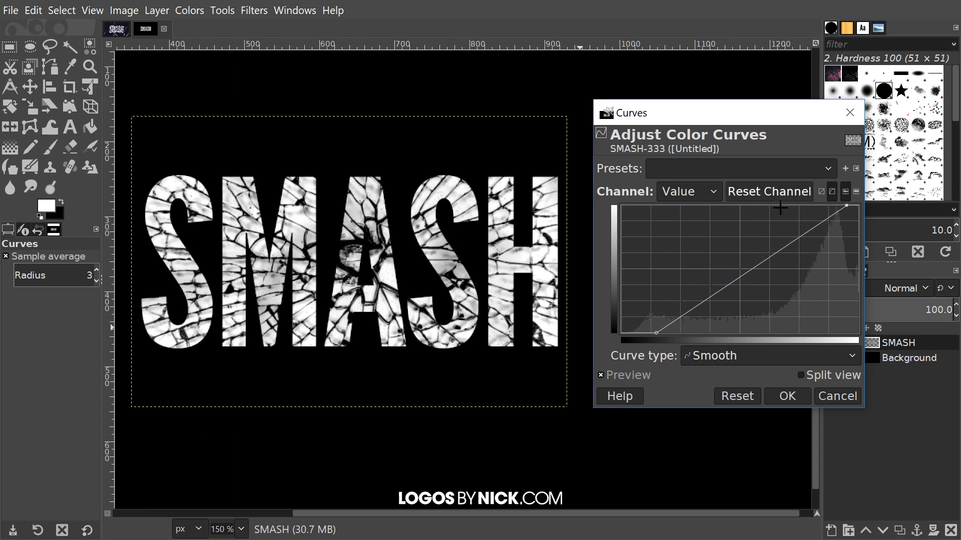
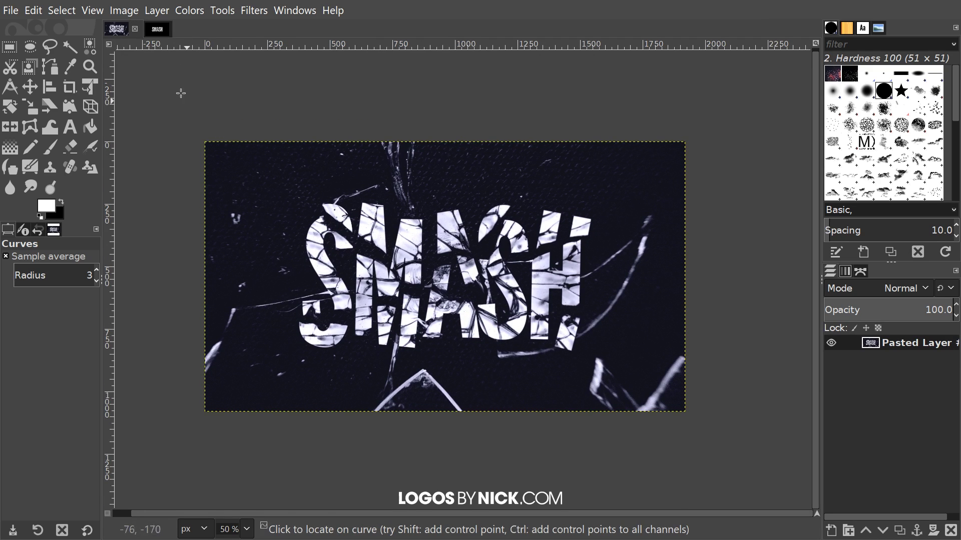
Return to the SMASH image and trace a path with the Paths tool along the diagonal crack across the upper part of the first S
click(157, 28)
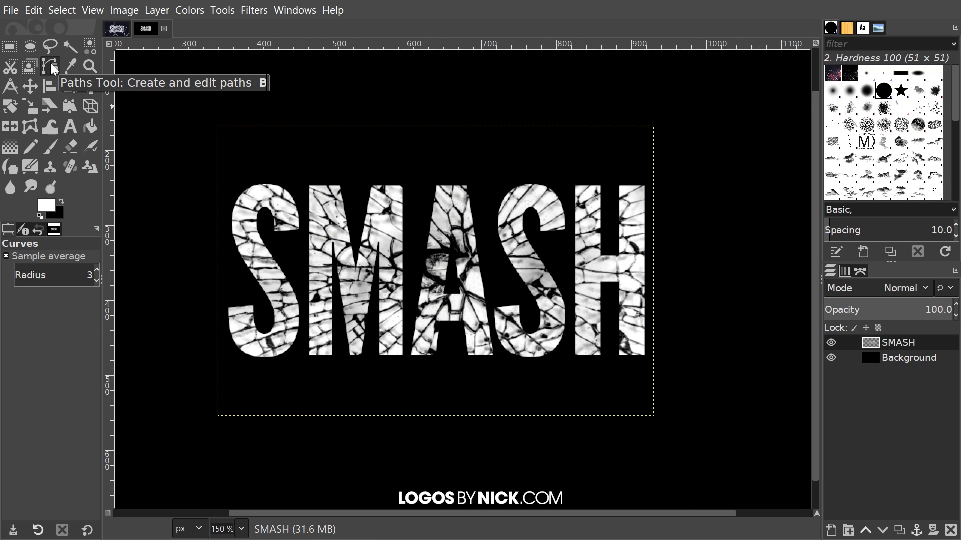
click(51, 67)
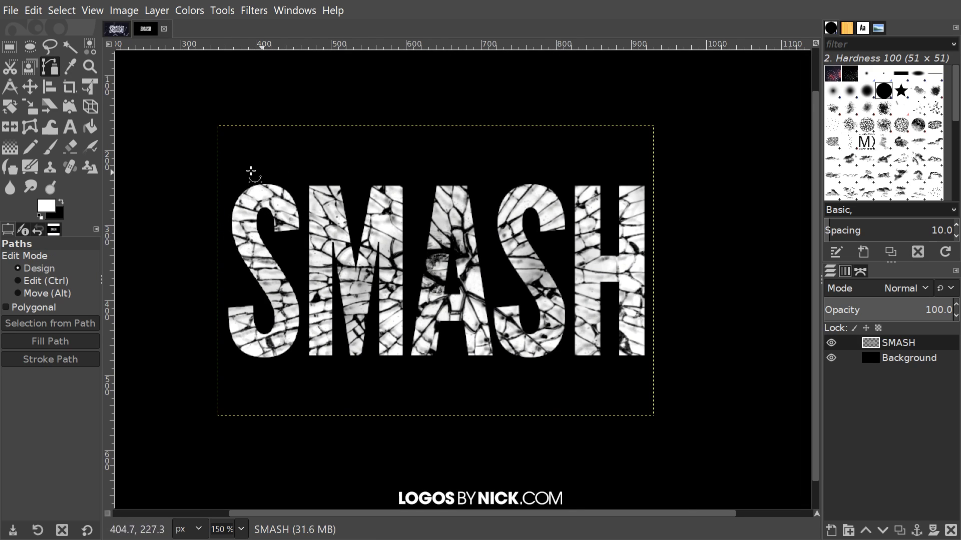
scroll(255, 213, up, 4)
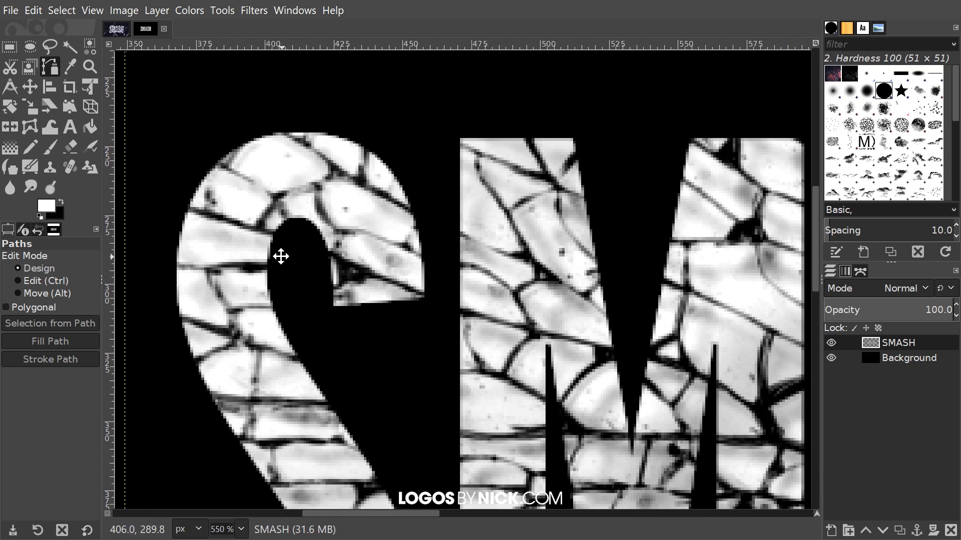
drag(281, 257, 298, 257)
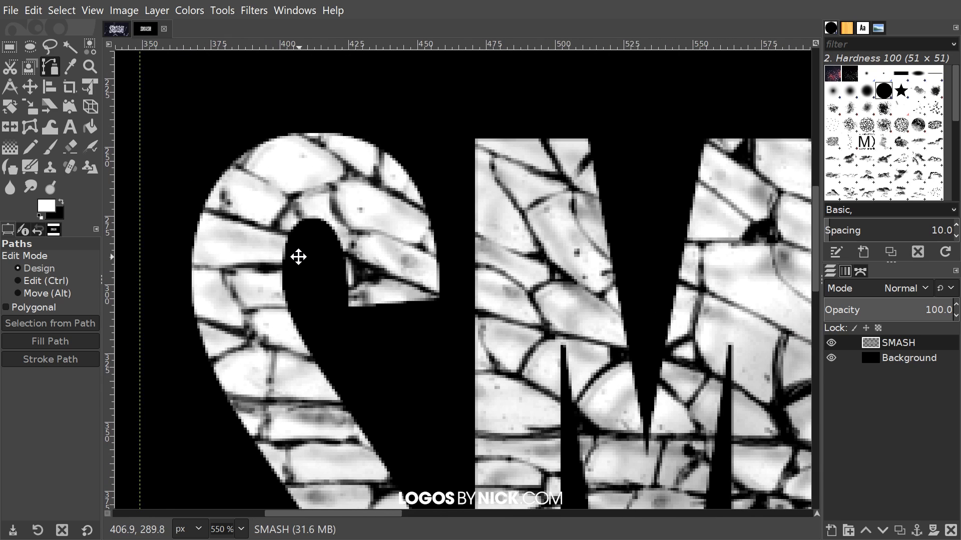
click(185, 205)
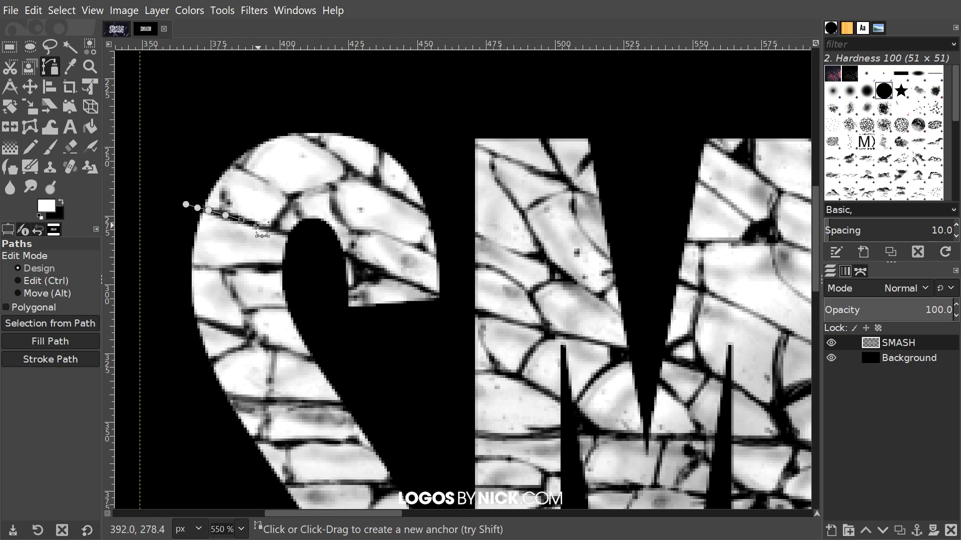
click(242, 220)
click(258, 226)
click(267, 230)
click(316, 241)
click(334, 248)
click(348, 256)
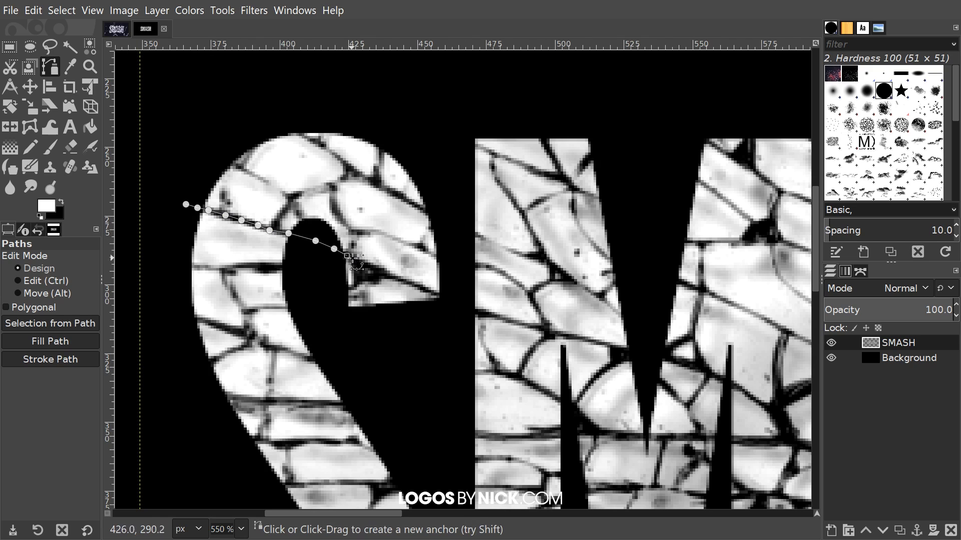
click(375, 270)
click(406, 281)
click(421, 289)
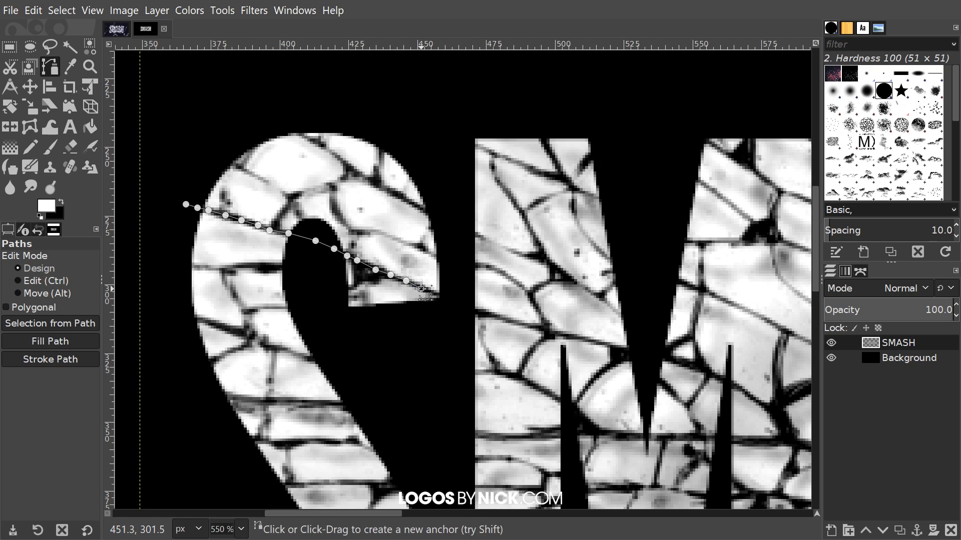
click(431, 294)
click(448, 298)
Continue the path loosely around the outside of the S's top and close it at its starting anchor
click(456, 246)
click(445, 211)
click(444, 161)
click(440, 152)
click(399, 101)
click(350, 84)
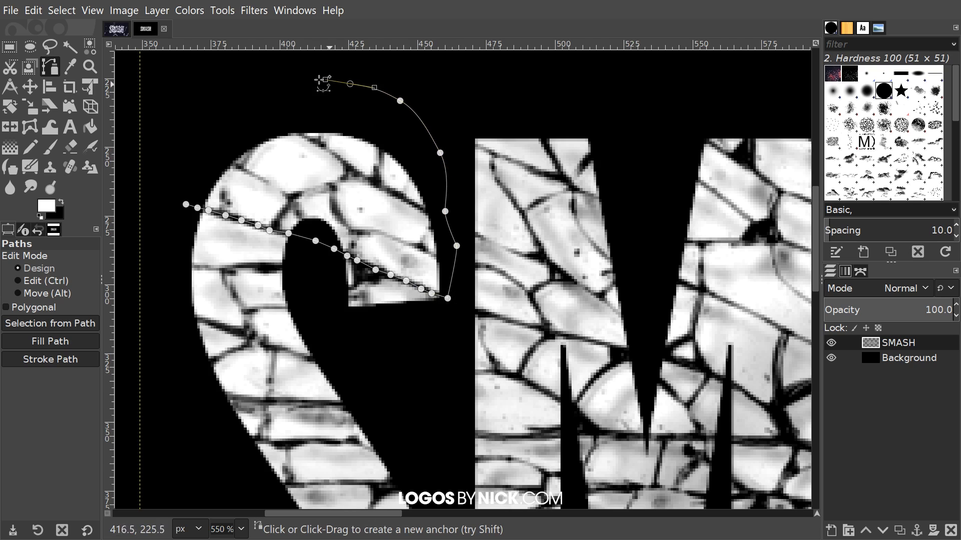
click(275, 85)
click(217, 101)
click(180, 148)
click(182, 171)
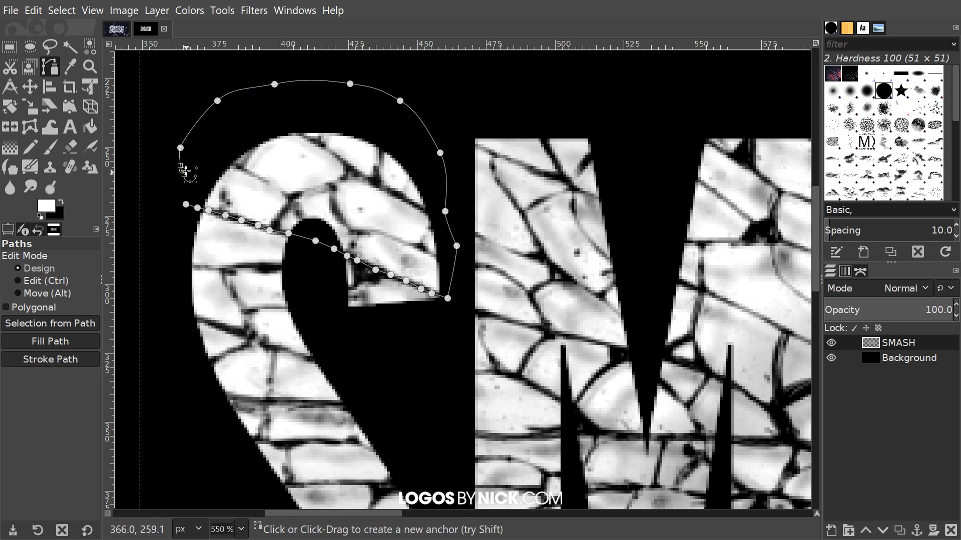
key(ctrl)
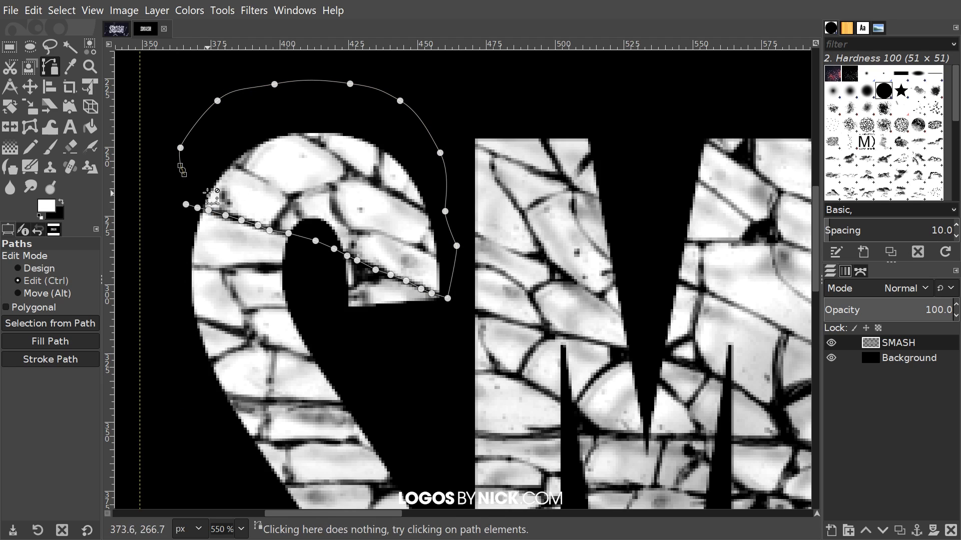
ctrl+click(185, 204)
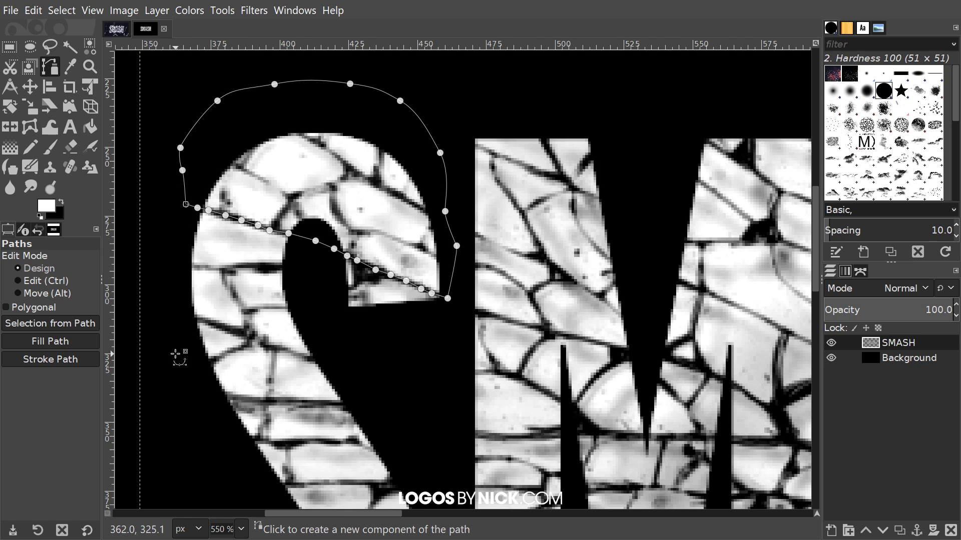
Create a selection from the closed path and float the enclosed top piece of the first S
key(shift+v)
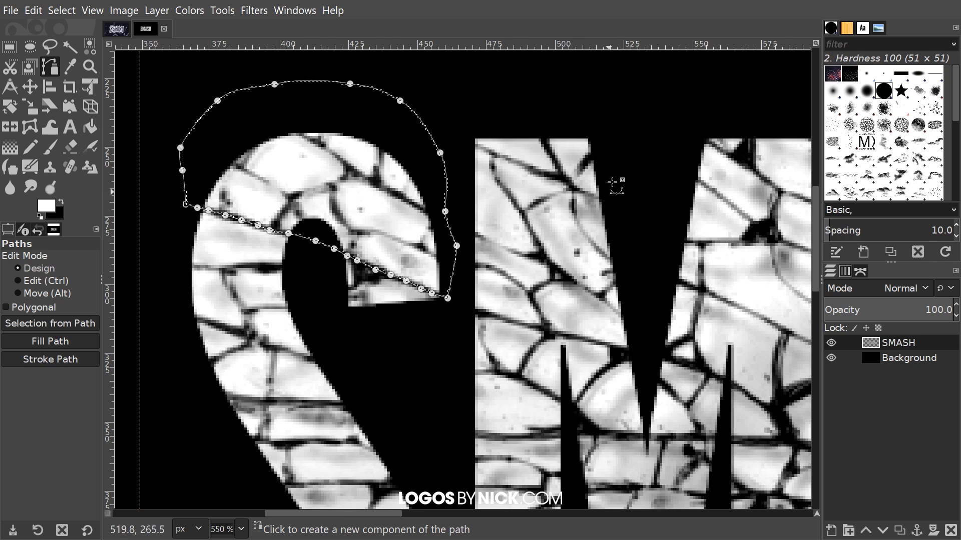
right_click(316, 158)
mouse_move(361, 215)
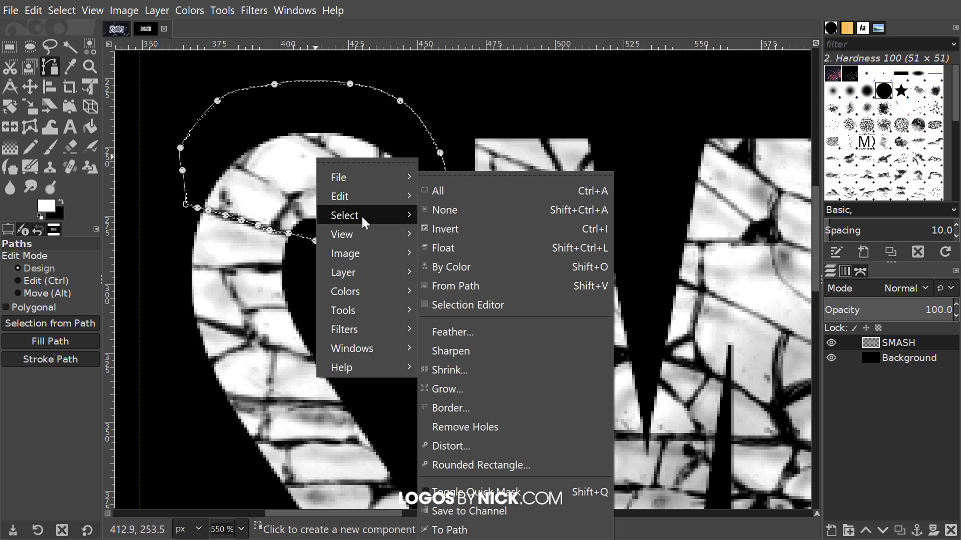
click(443, 248)
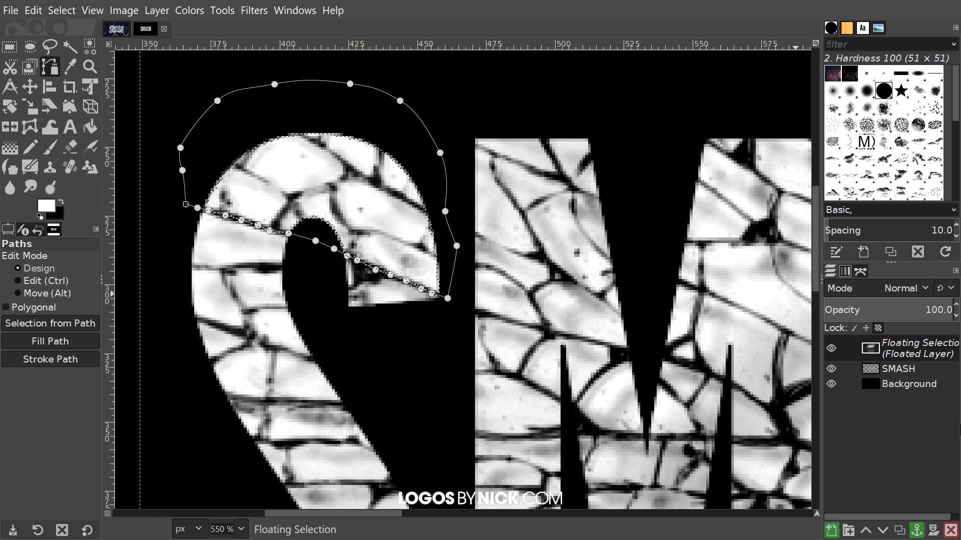
Turn the floating selection into its own layer and move the S's top piece up and left, away from the letter
click(832, 532)
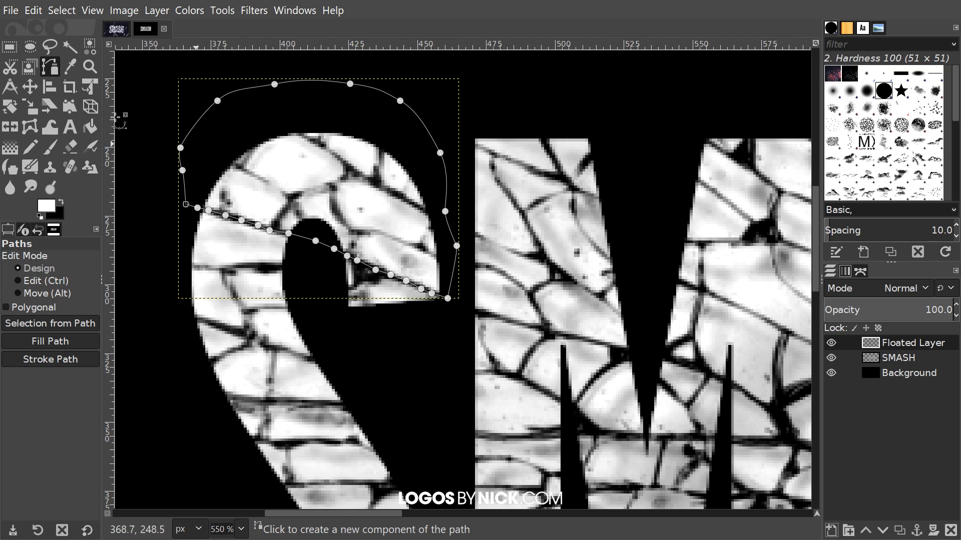
click(29, 86)
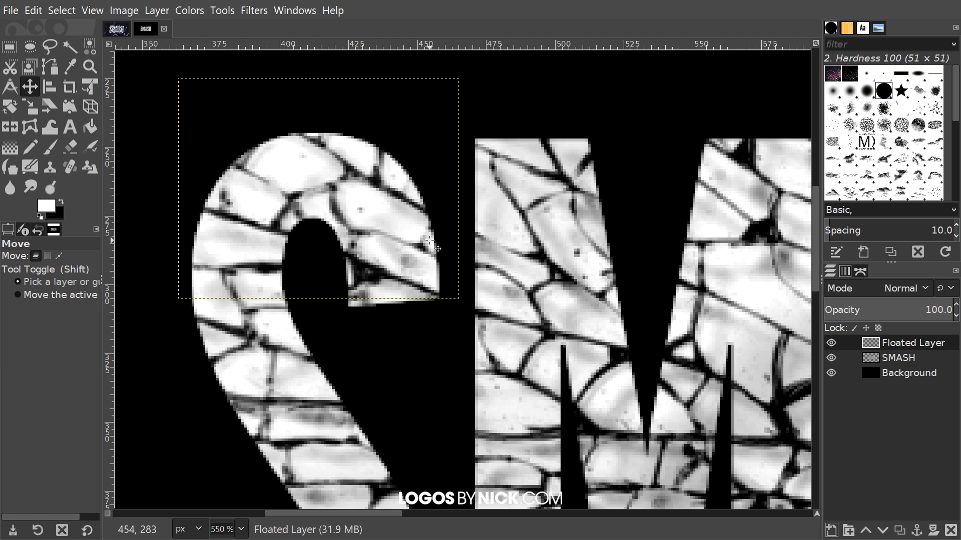
drag(426, 242, 391, 207)
scroll(392, 207, down, 2)
scroll(488, 310, up, 8)
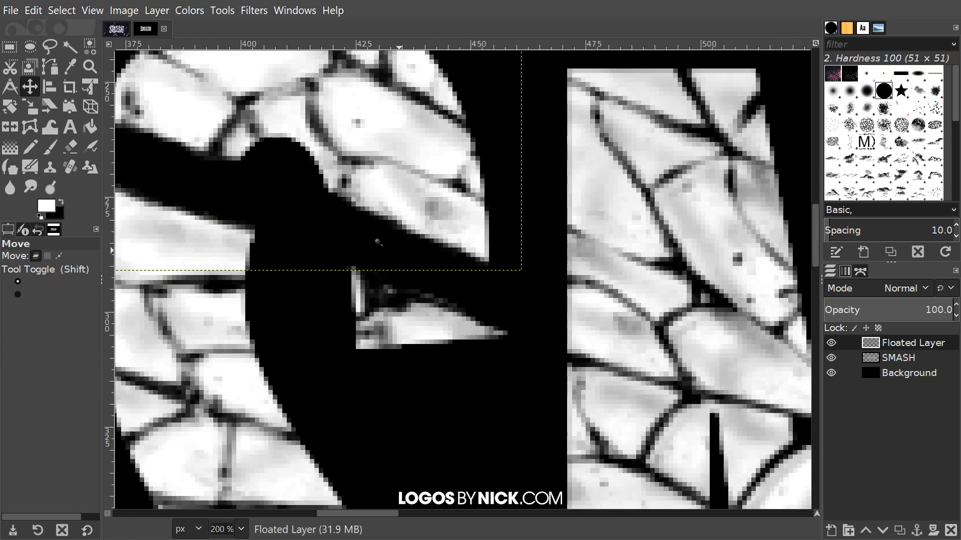
scroll(488, 310, down, 10)
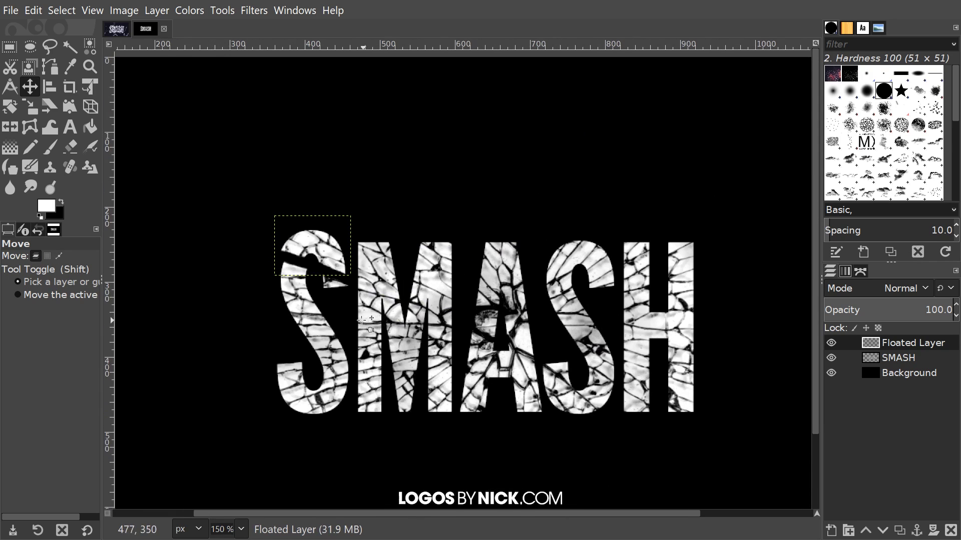
mouse_move(257, 202)
mouse_down()
mouse_move(258, 229)
mouse_move(258, 219)
mouse_up()
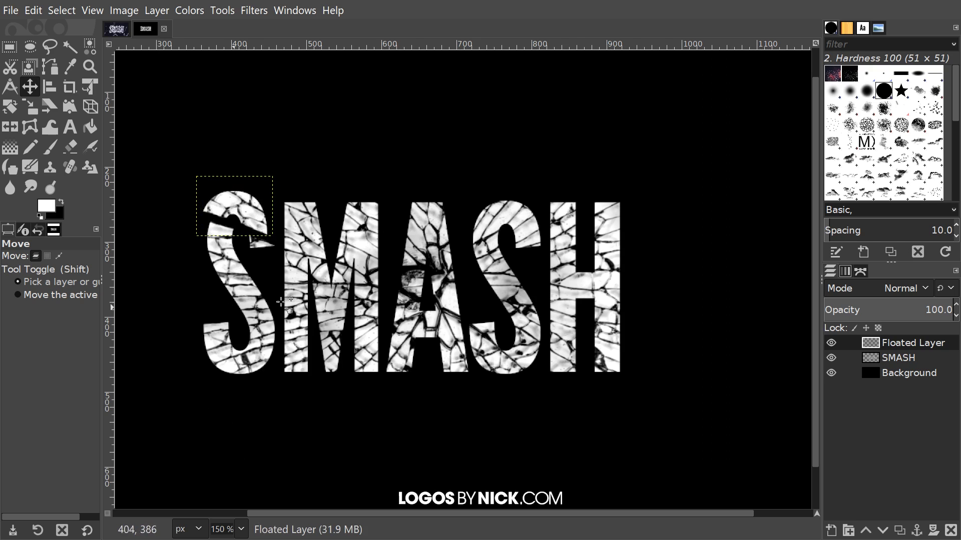
scroll(547, 326, left, 3)
scroll(547, 326, up, 1)
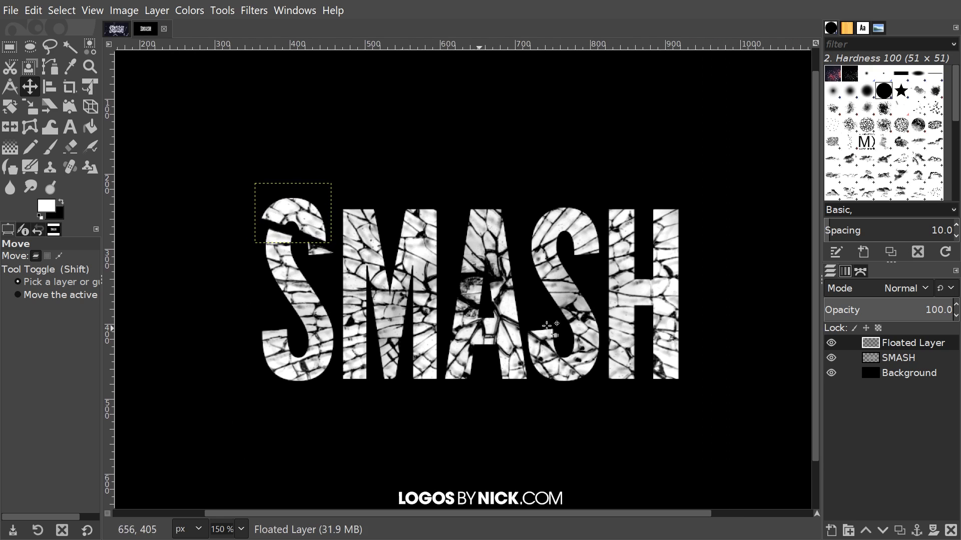
Activate the SMASH layer and trace a path with the Paths tool along the rising crack across the lower part of the first S
click(905, 358)
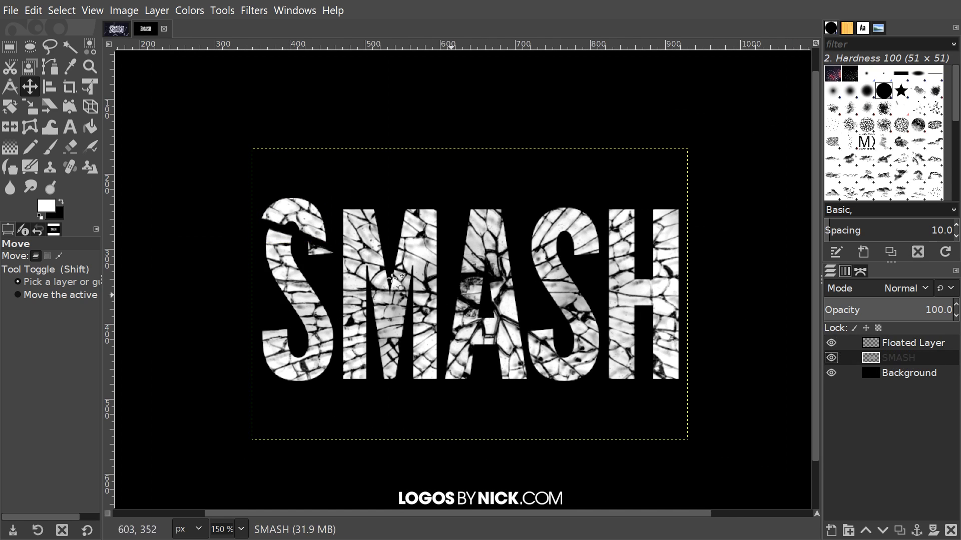
scroll(281, 306, up, 3)
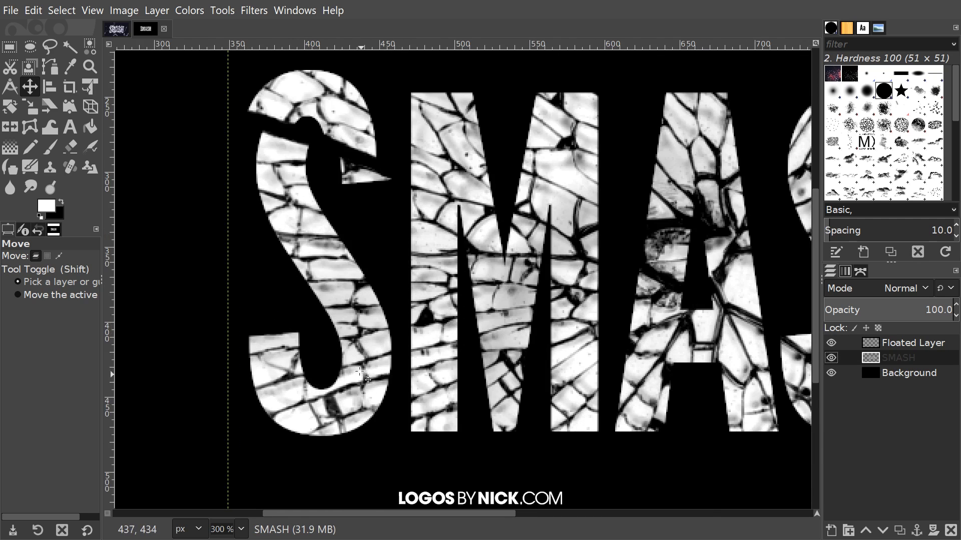
scroll(364, 324, up, 1)
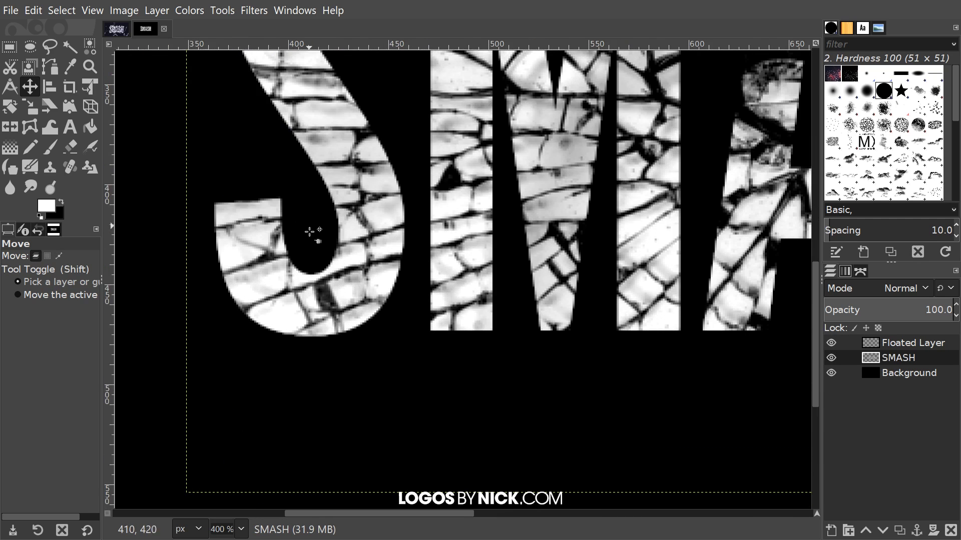
scroll(313, 232, up, 1)
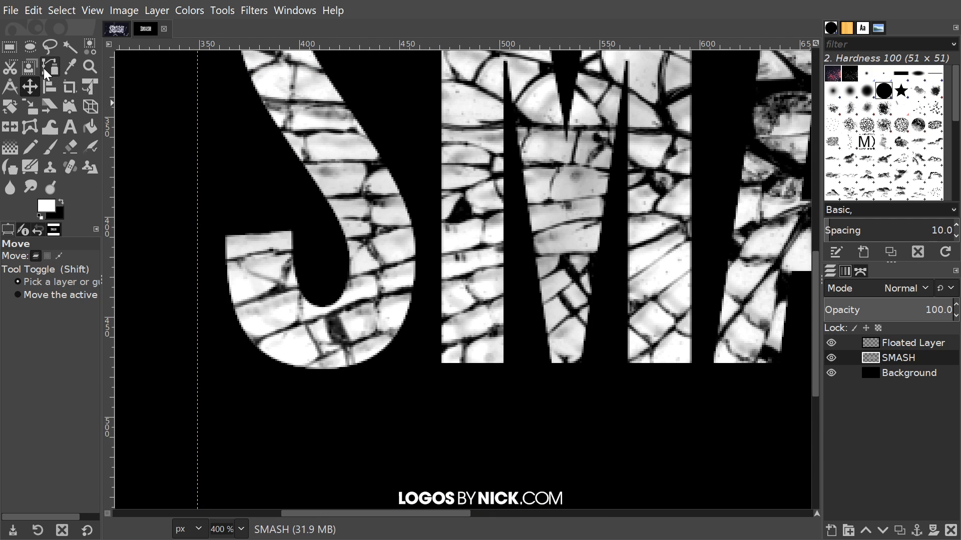
click(46, 70)
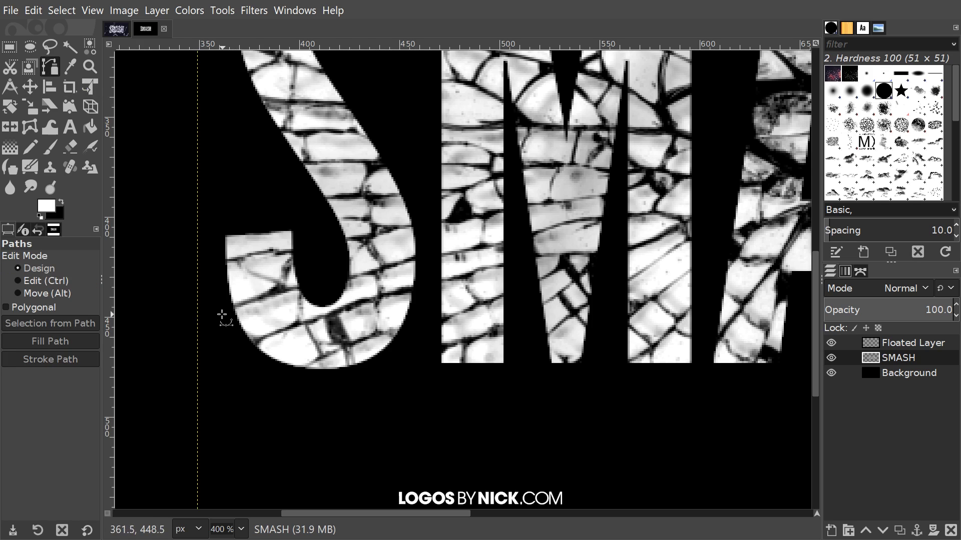
scroll(253, 318, up, 1)
click(193, 308)
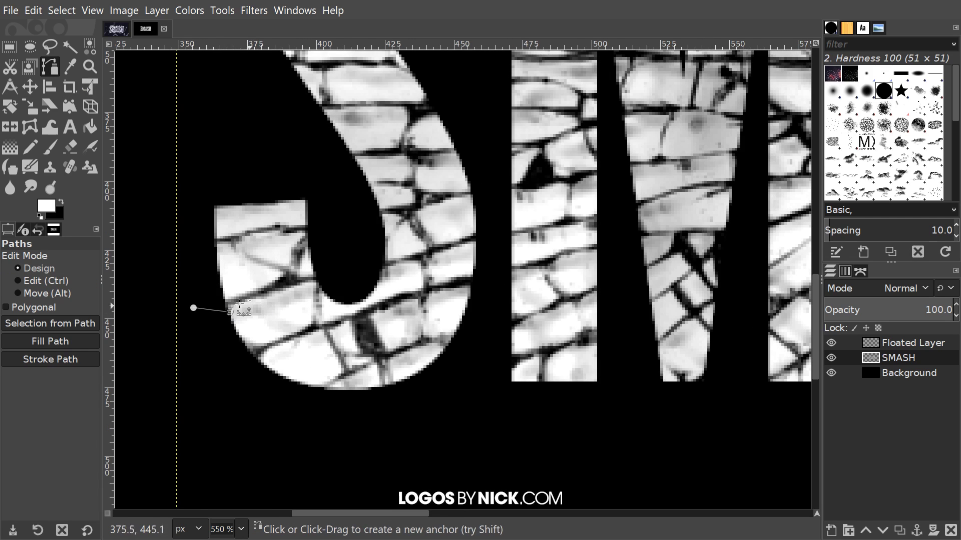
click(224, 308)
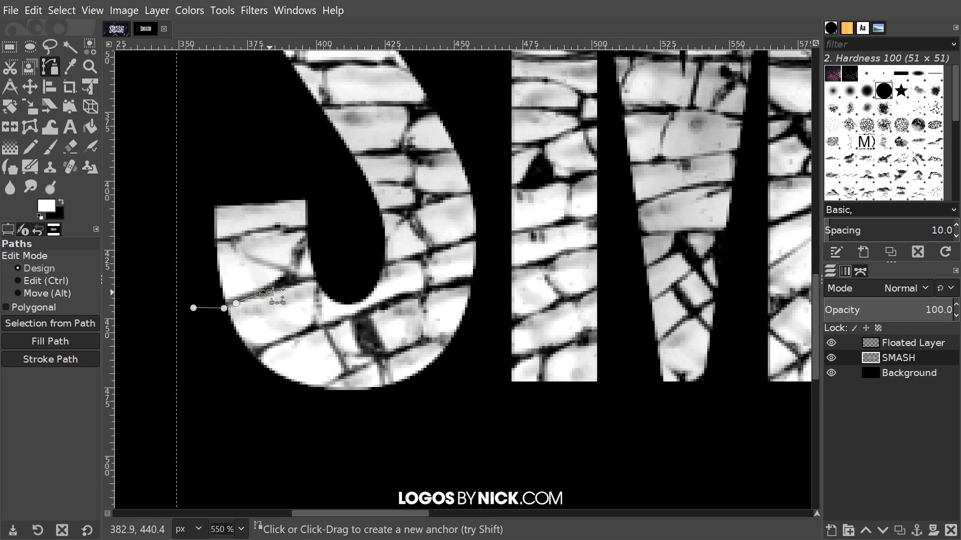
click(263, 294)
click(283, 288)
click(304, 283)
click(329, 279)
click(361, 271)
click(379, 267)
click(401, 262)
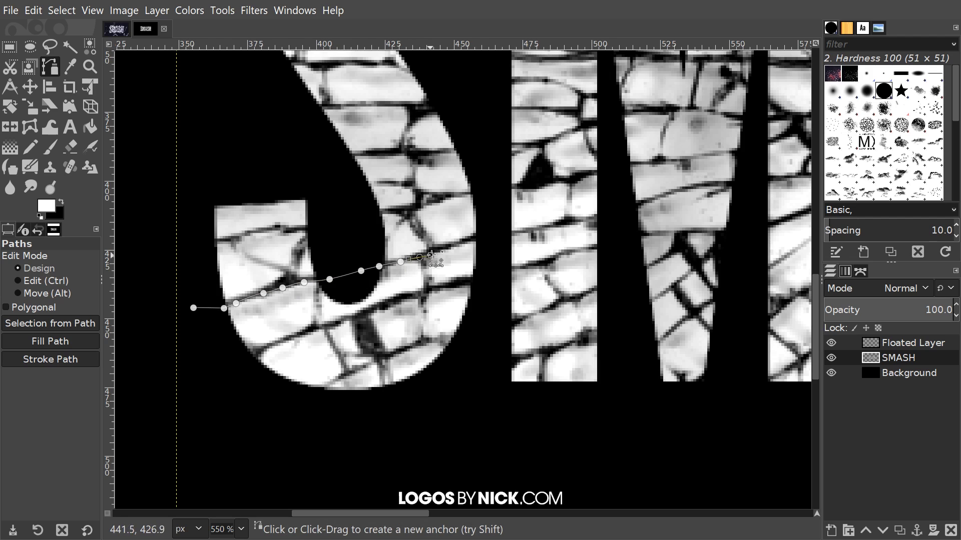
click(420, 258)
click(441, 252)
click(455, 246)
click(474, 239)
click(488, 235)
Continue the path loosely around the outside of the S's bottom and close it at its starting anchor
click(497, 273)
click(492, 345)
click(469, 397)
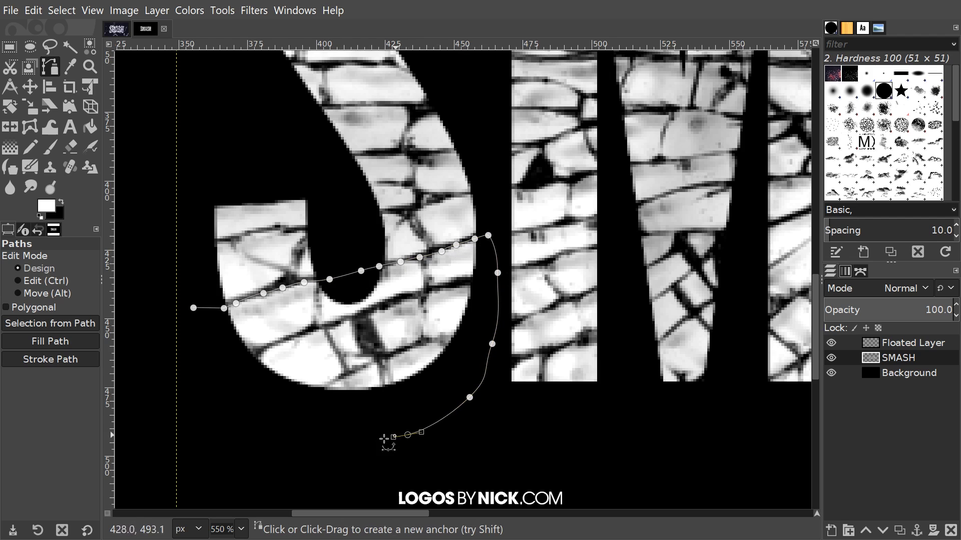
click(317, 435)
click(236, 414)
click(190, 382)
drag(185, 346, 186, 340)
key(ctrl)
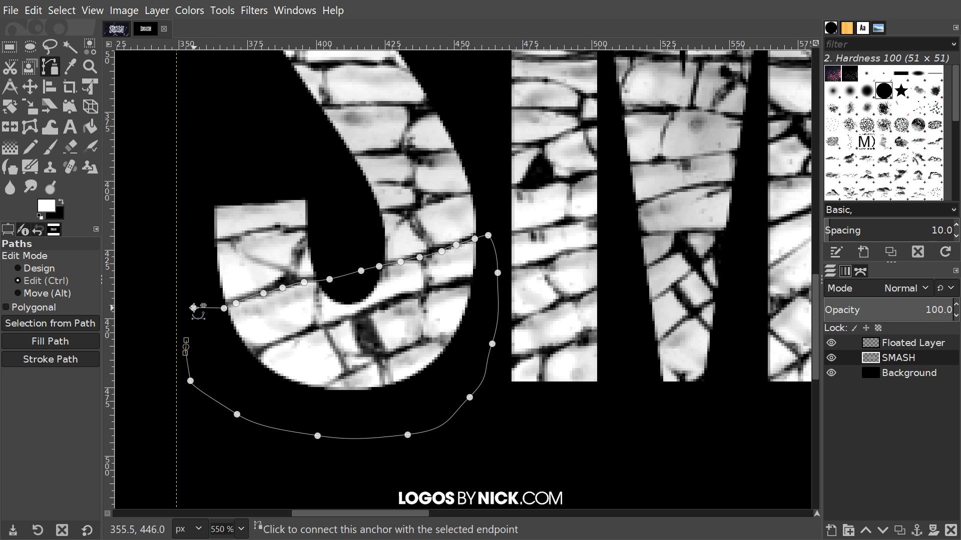
ctrl+click(193, 307)
Create a selection from the closed path and float the enclosed bottom piece of the first S
scroll(506, 235, right, 1)
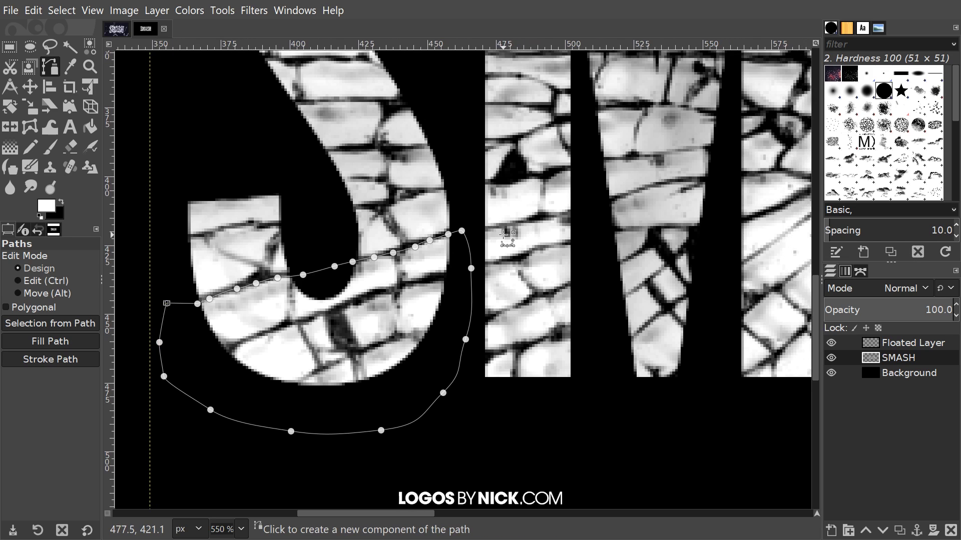
key(Return)
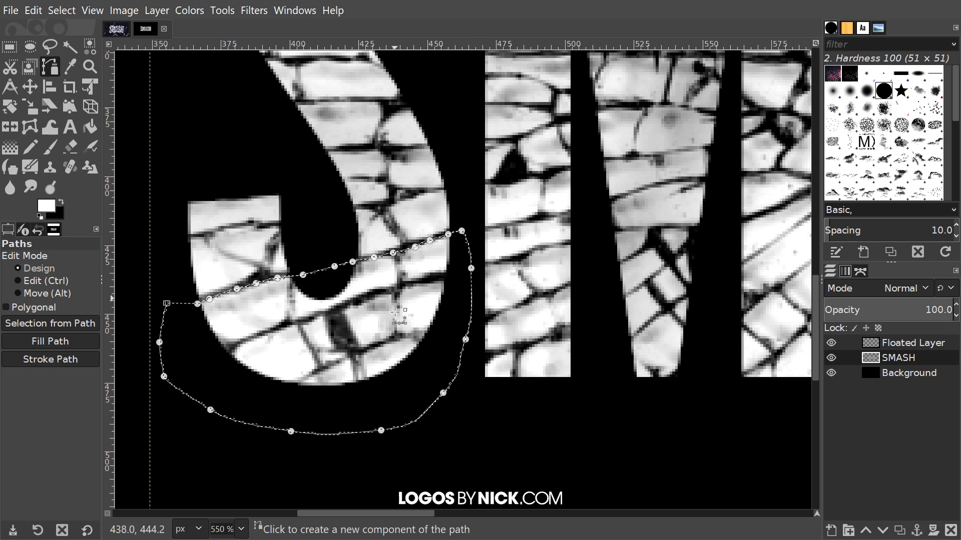
right_click(403, 284)
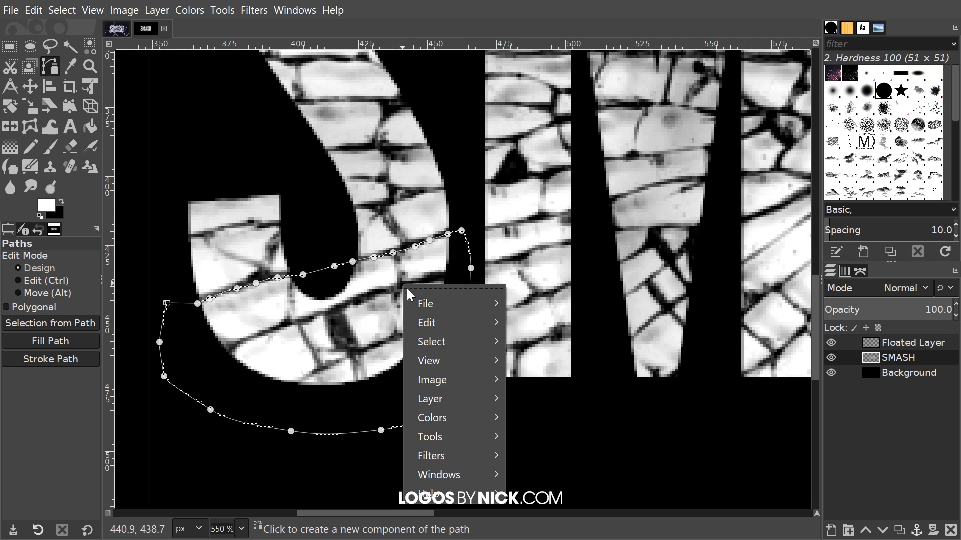
mouse_move(439, 341)
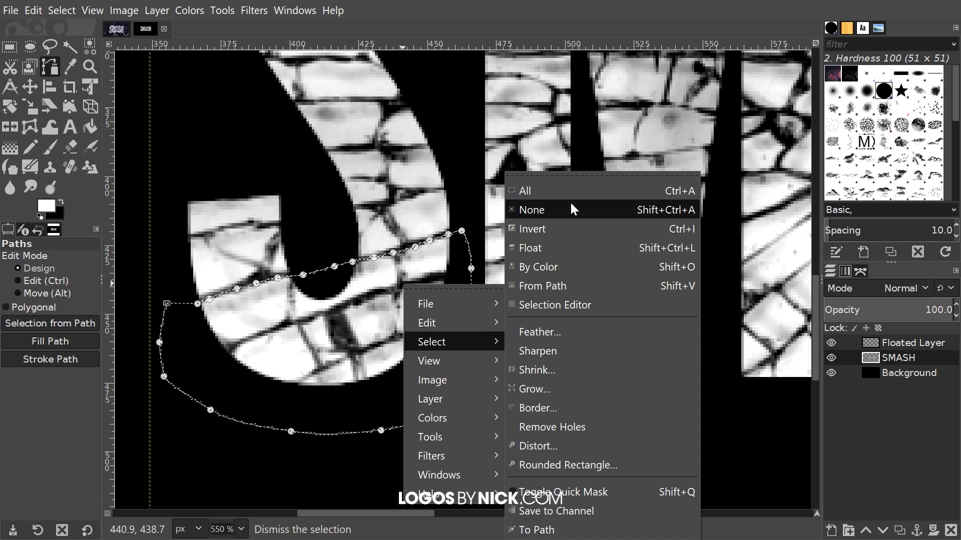
click(549, 248)
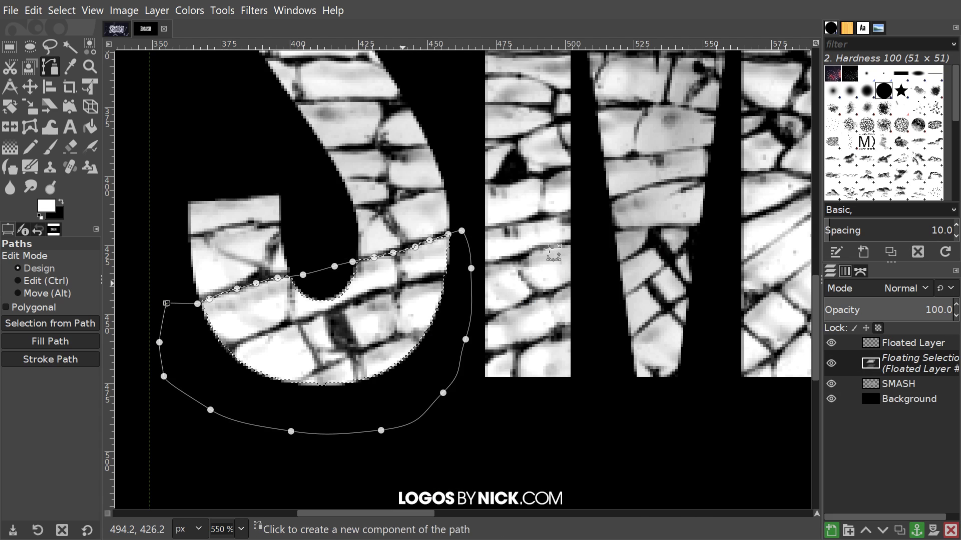
Convert the floating bottom piece of the S to a new layer and move it down and left, away from the letter
click(833, 533)
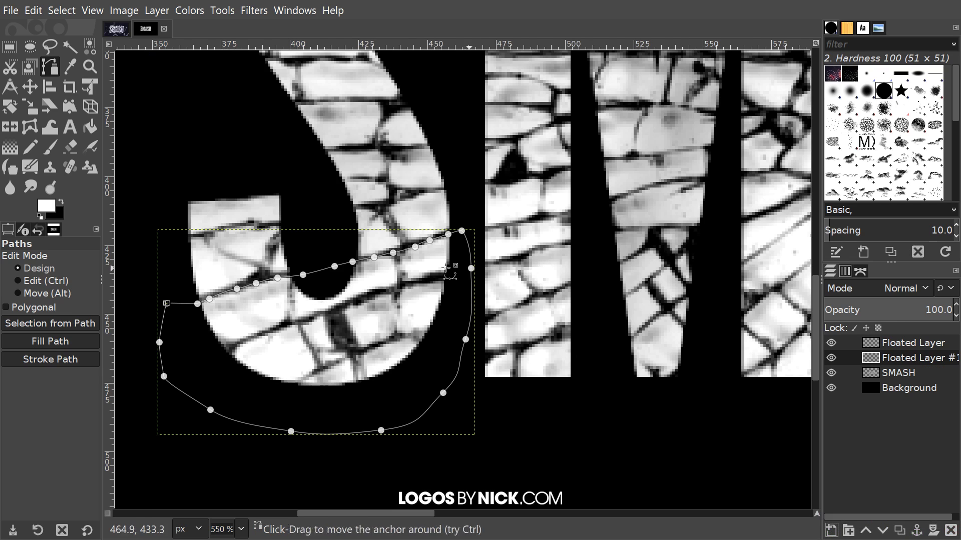
click(31, 88)
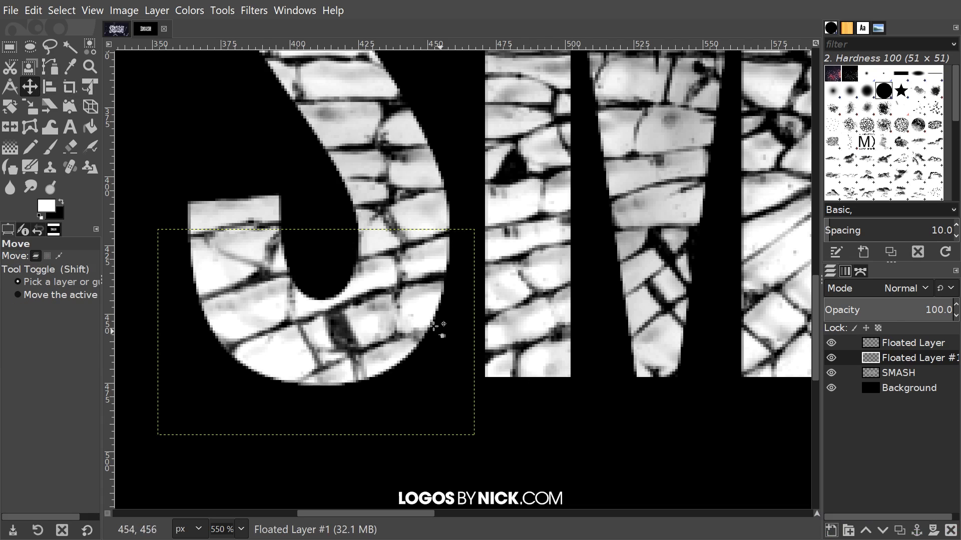
scroll(433, 318, left, 2)
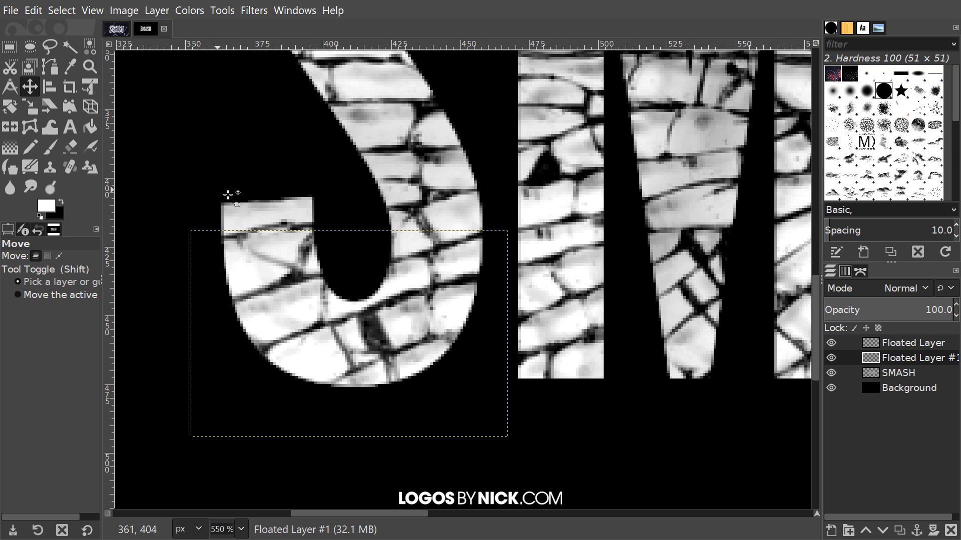
drag(205, 239, 240, 239)
drag(593, 402, 430, 299)
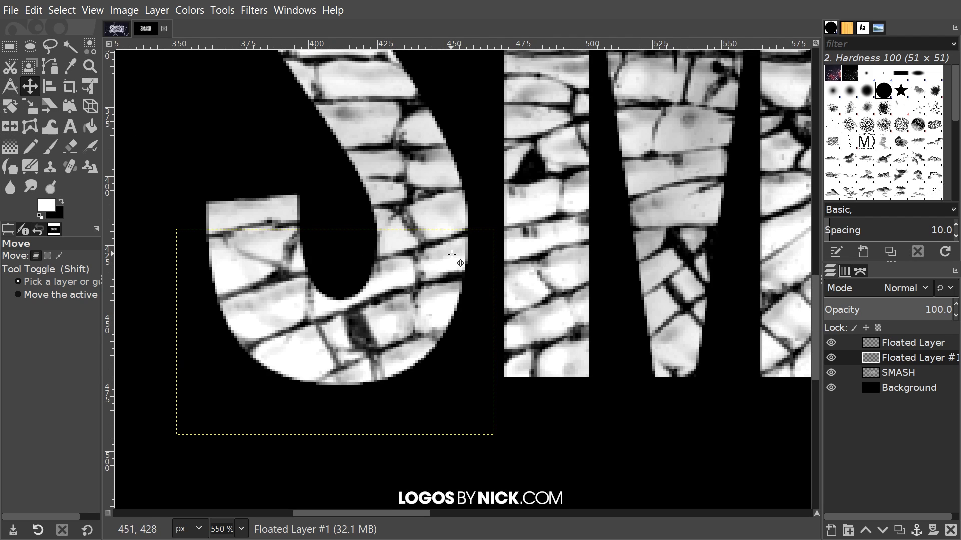
drag(451, 256, 426, 288)
scroll(451, 280, down, 3)
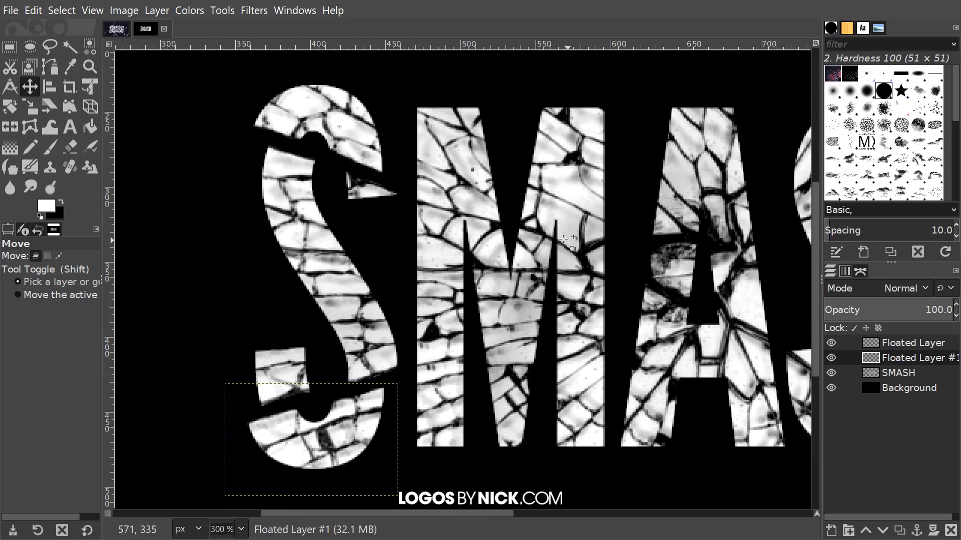
drag(564, 239, 548, 283)
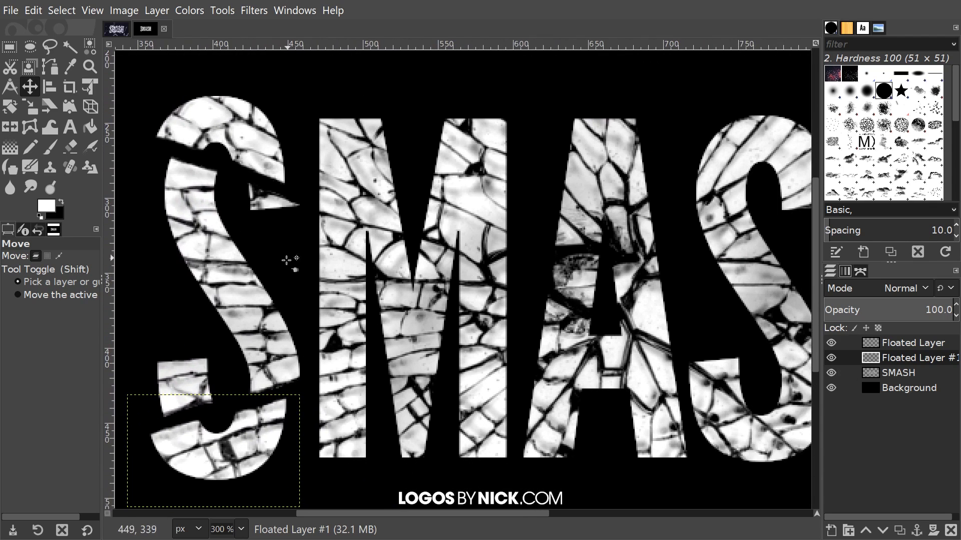
drag(290, 262, 363, 267)
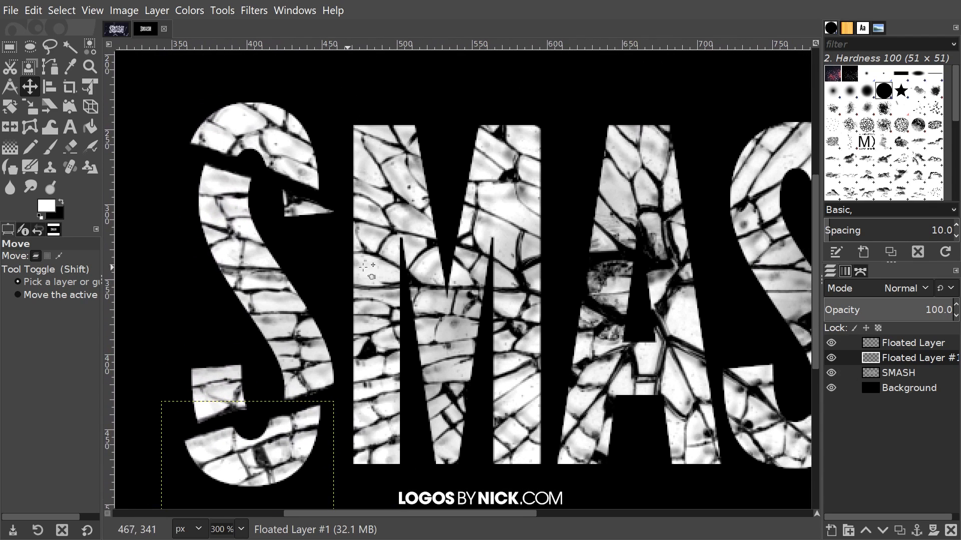
Activate the SMASH layer and trace a new path along the crack from outside the M's left edge to its central V-shaped gap
click(915, 370)
drag(593, 228, 506, 255)
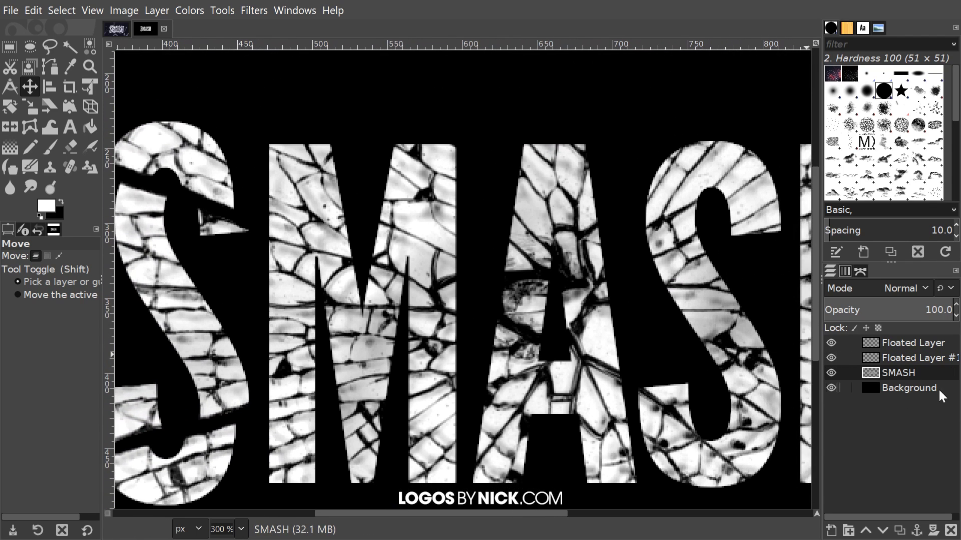
key(b)
drag(346, 232, 410, 243)
scroll(440, 222, up, 1)
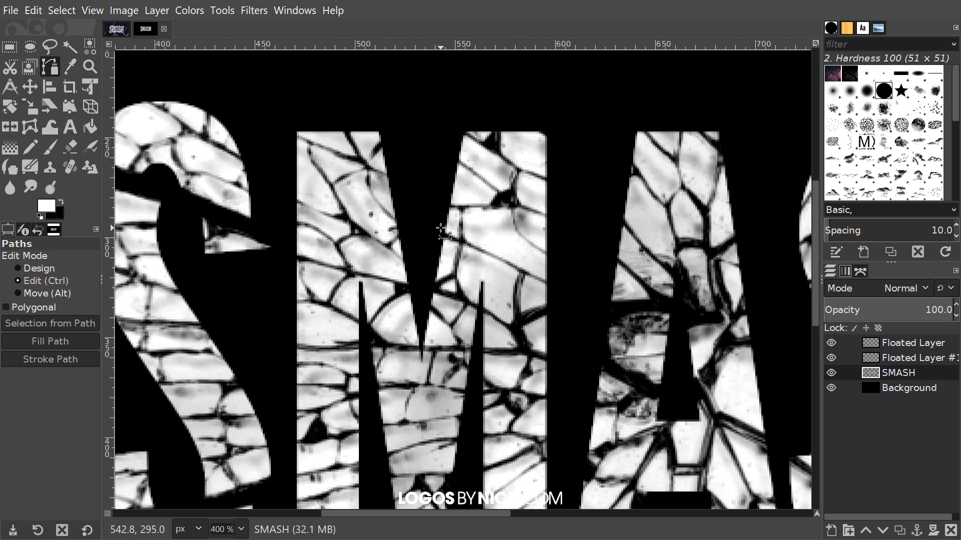
scroll(286, 194, up, 1)
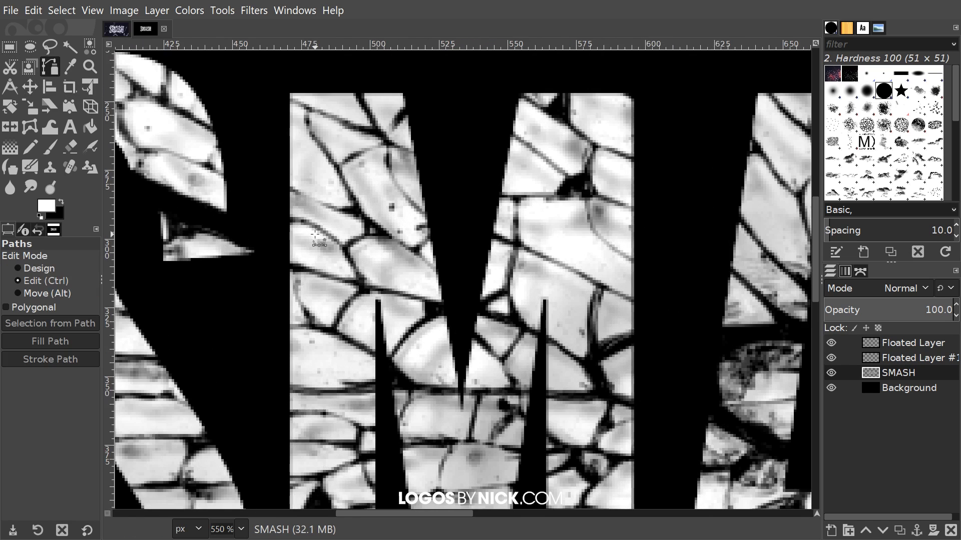
click(274, 180)
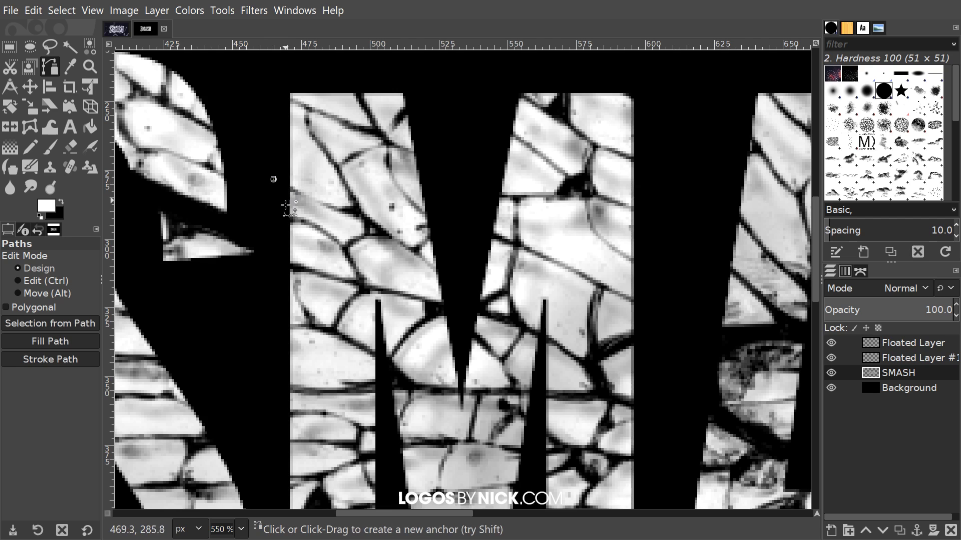
drag(281, 224, 490, 316)
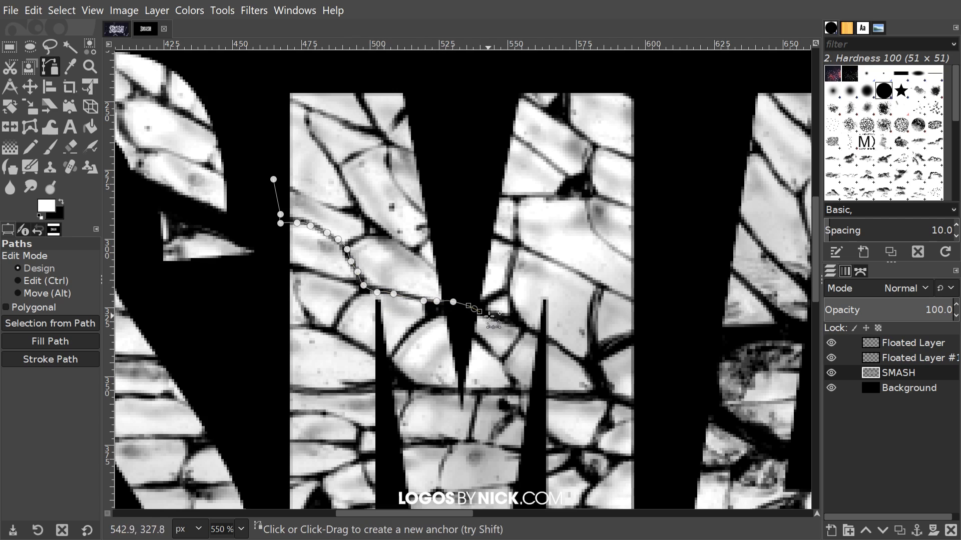
Continue the path along the crack across the right half of the M to its outer right edge, removing the misplaced last anchor
click(488, 316)
click(517, 322)
click(531, 331)
click(546, 337)
click(559, 345)
click(583, 361)
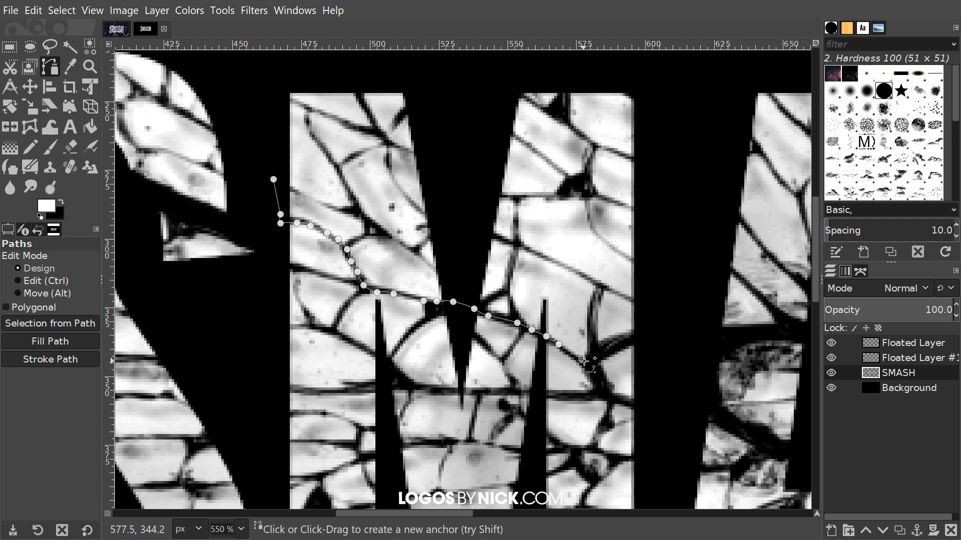
click(592, 367)
click(600, 376)
click(610, 394)
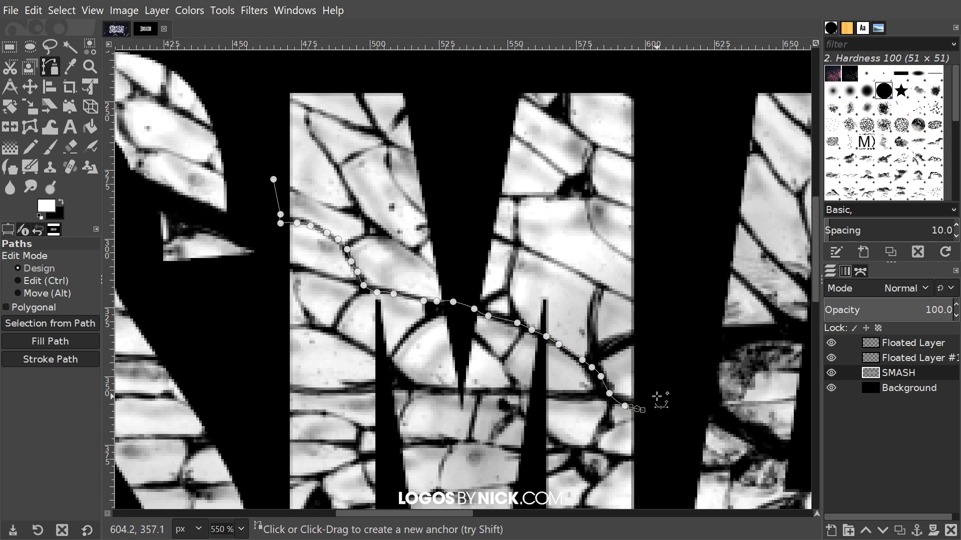
key(ctrl)
ctrl+click(623, 403)
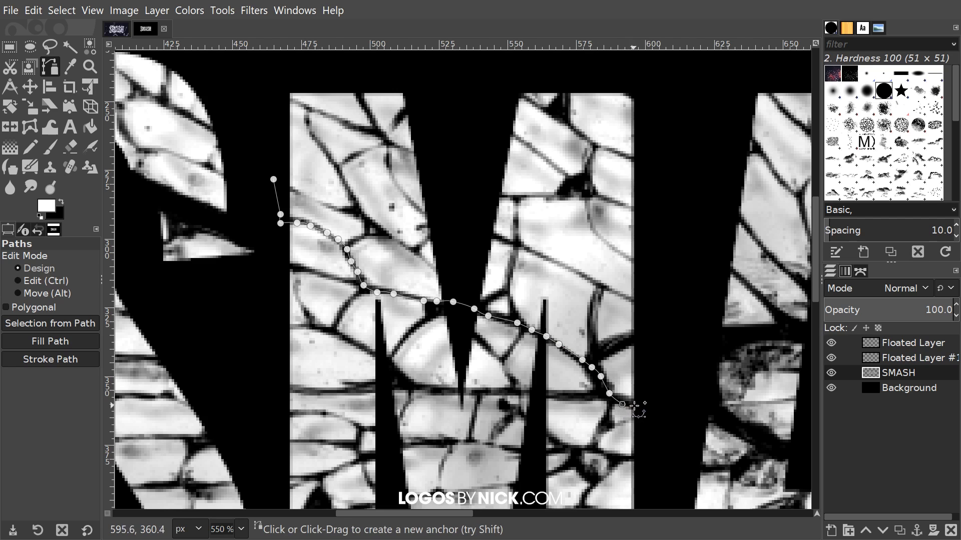
Continue the path loosely around the outside of the M's top and close it at its starting anchor
click(677, 205)
click(654, 107)
scroll(654, 96, up, 4)
scroll(654, 97, left, 1)
click(636, 172)
click(537, 140)
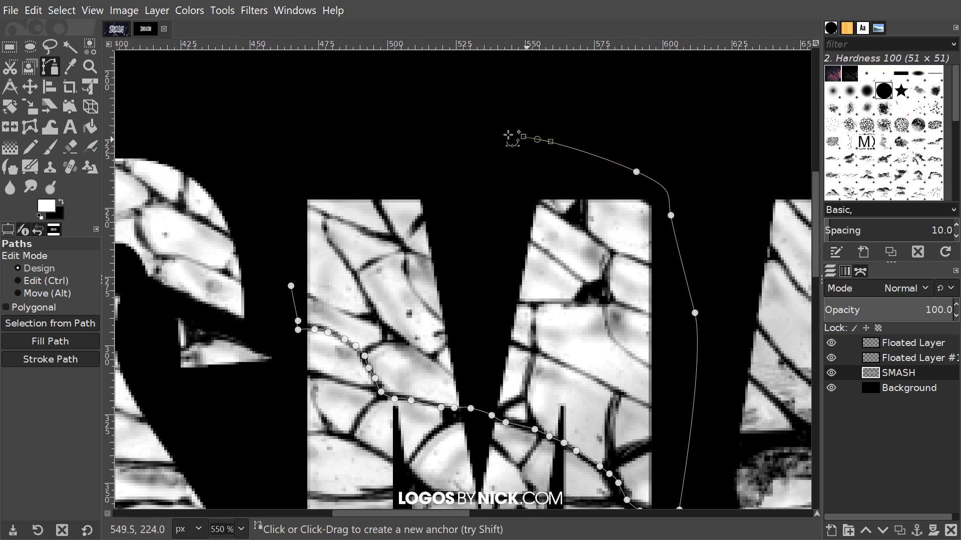
click(395, 129)
drag(297, 154, 268, 167)
click(254, 185)
drag(279, 237, 283, 249)
key(ctrl)
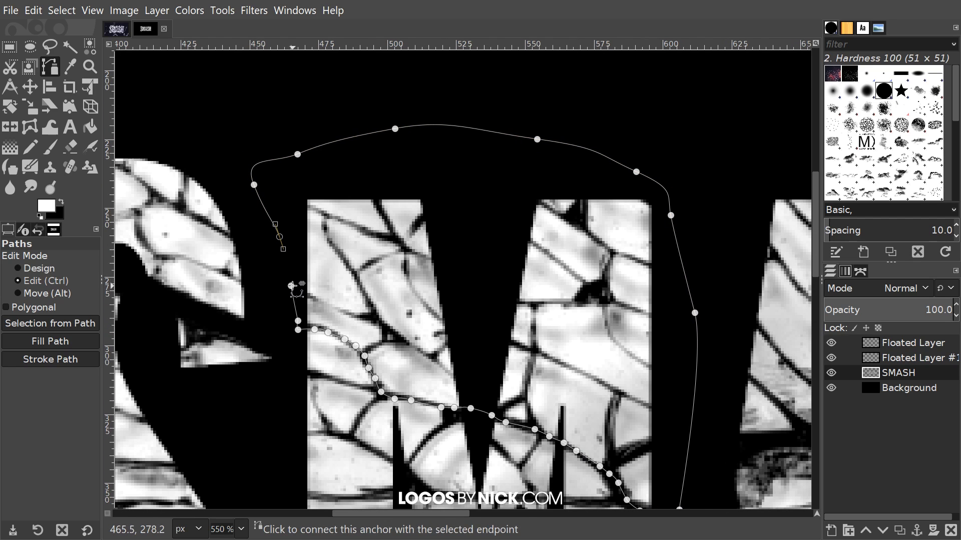
ctrl+click(291, 286)
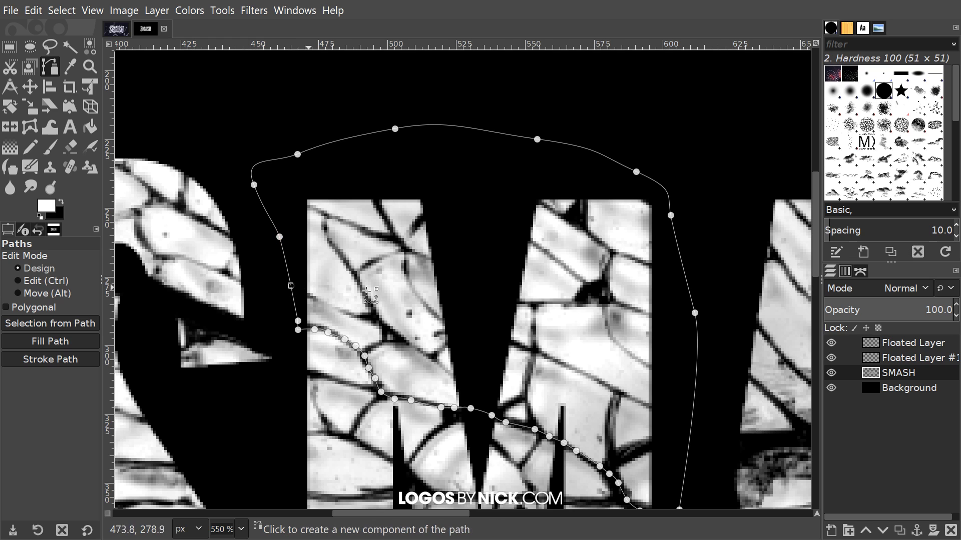
Create a selection from the closed path and float the enclosed upper piece of the M
scroll(504, 280, right, 1)
key(Return)
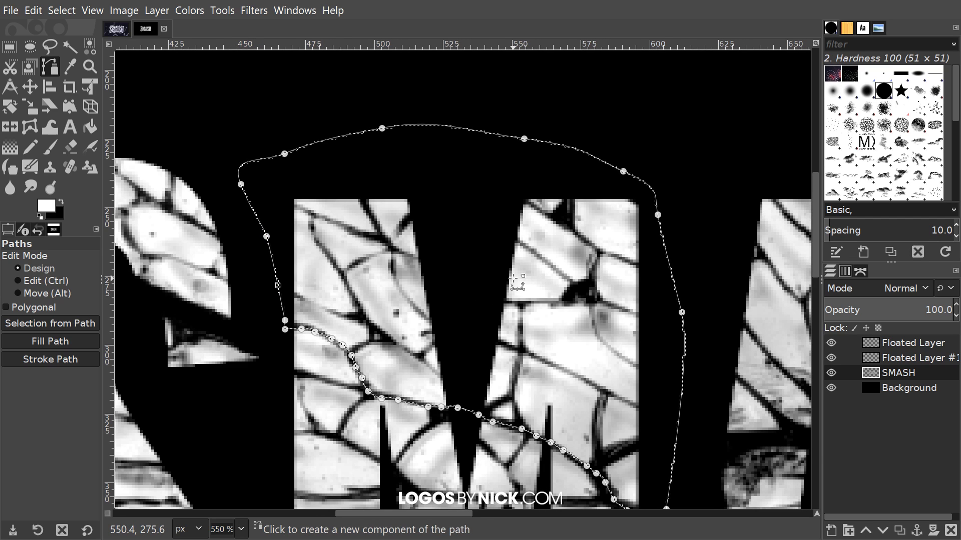
scroll(609, 400, down, 1)
scroll(610, 400, right, 3)
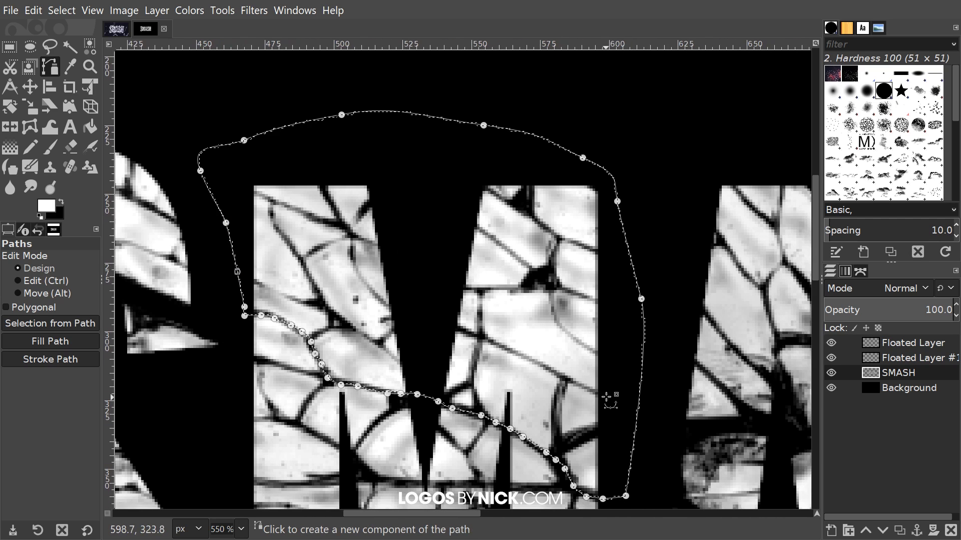
right_click(515, 228)
mouse_move(558, 287)
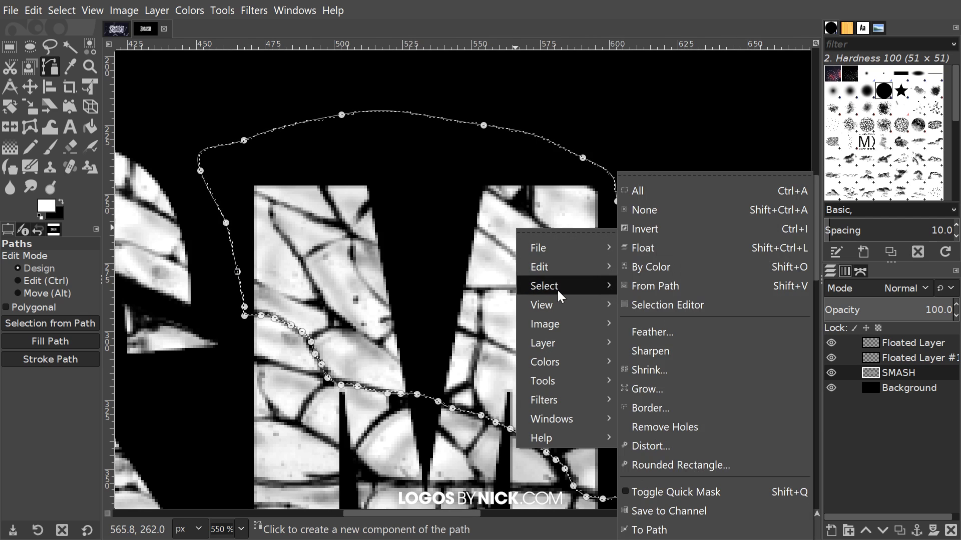
click(644, 249)
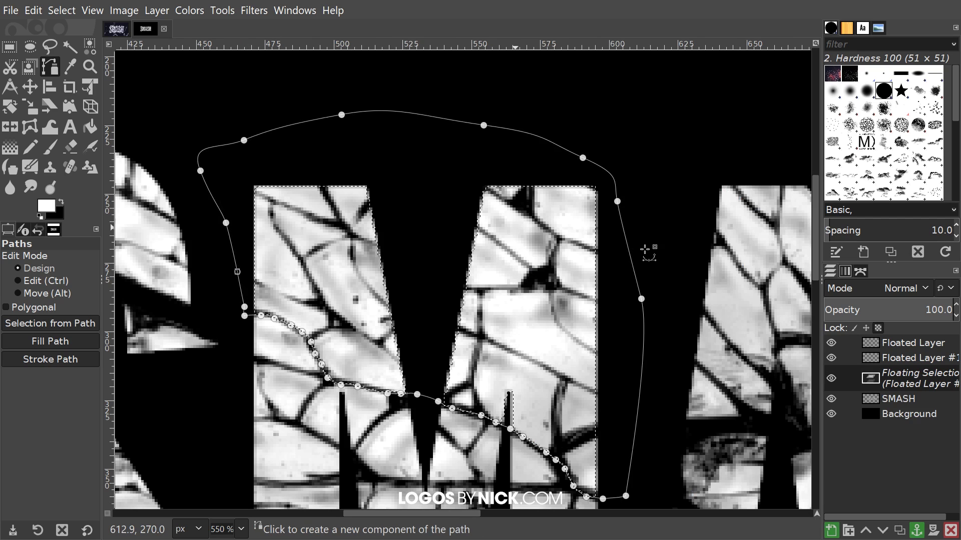
Convert the floating upper piece of the M to a new layer and move it up and slightly left, away from the letter
click(832, 530)
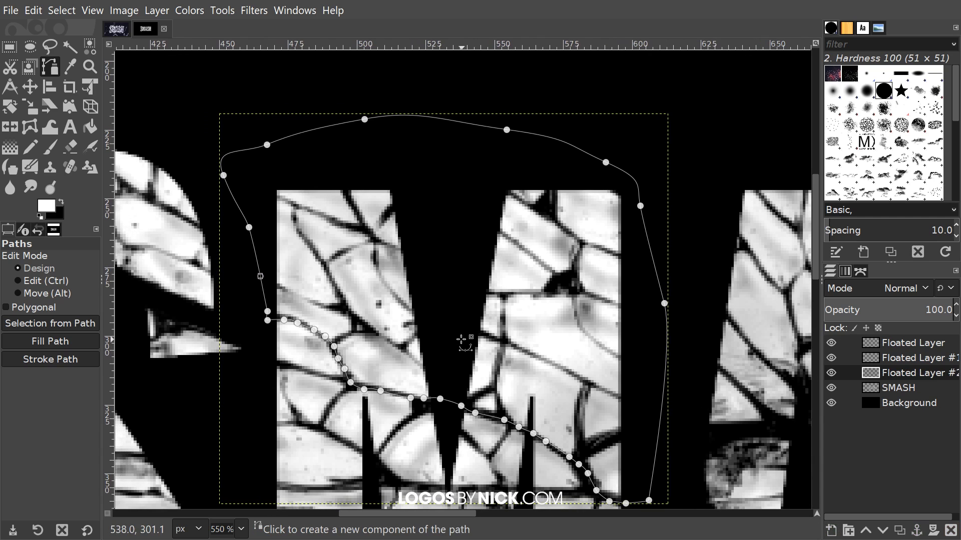
key(m)
drag(567, 414, 561, 359)
scroll(561, 358, down, 4)
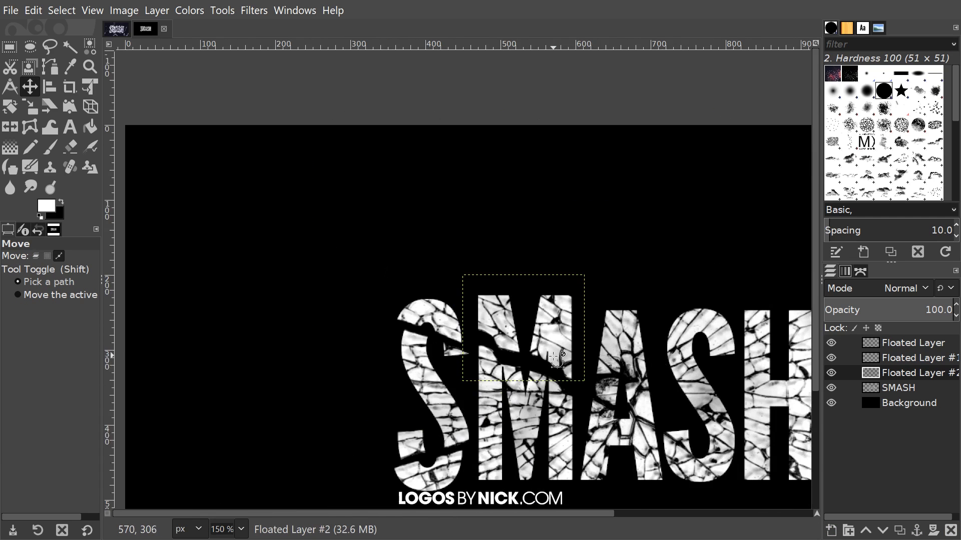
drag(459, 267, 460, 285)
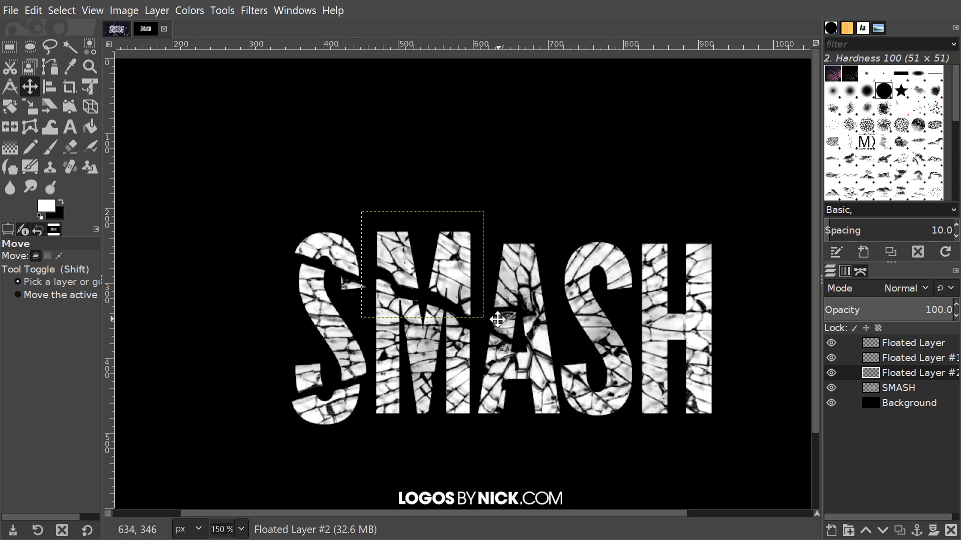
Examine the finished example image and go through the floated layers to identify the letter piece each one holds
scroll(497, 320, right, 3)
scroll(270, 363, down, 1)
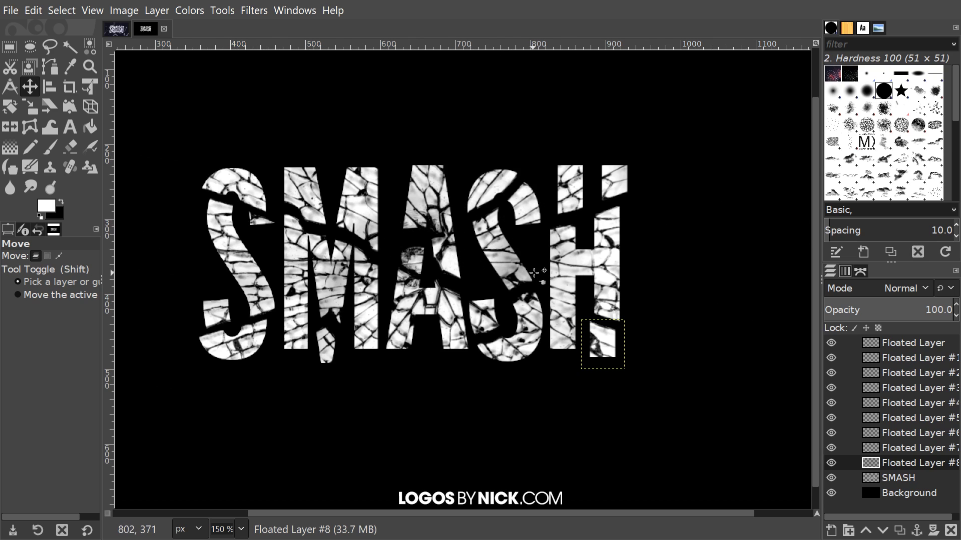
drag(595, 287, 619, 296)
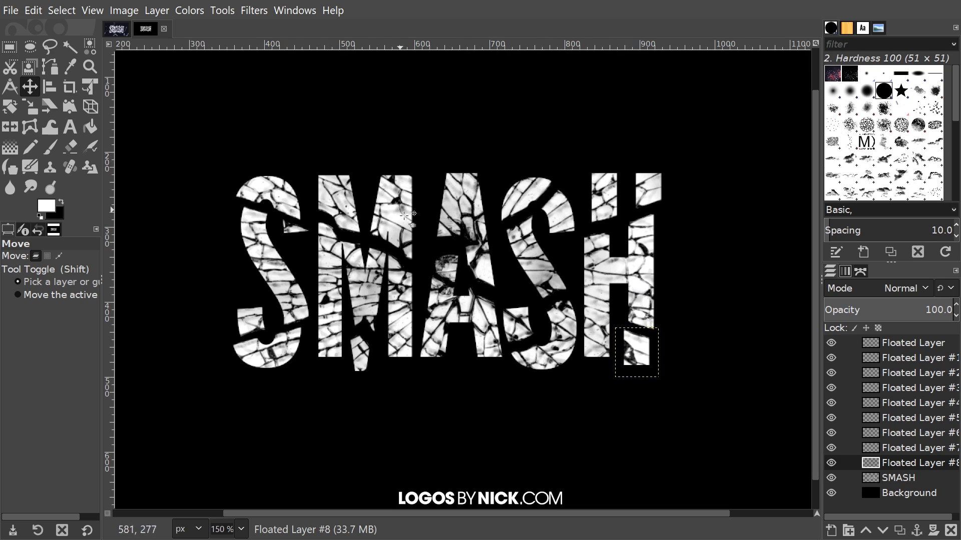
click(115, 28)
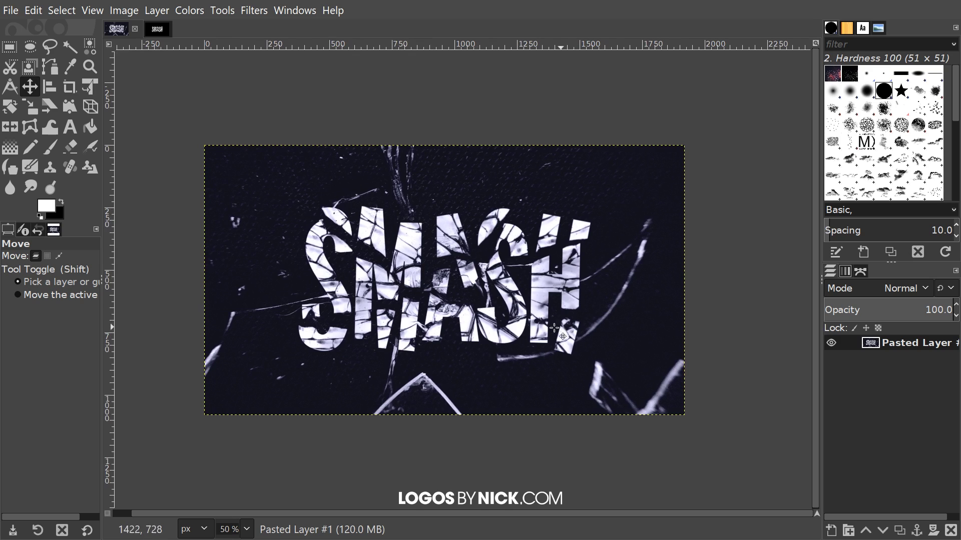
click(156, 29)
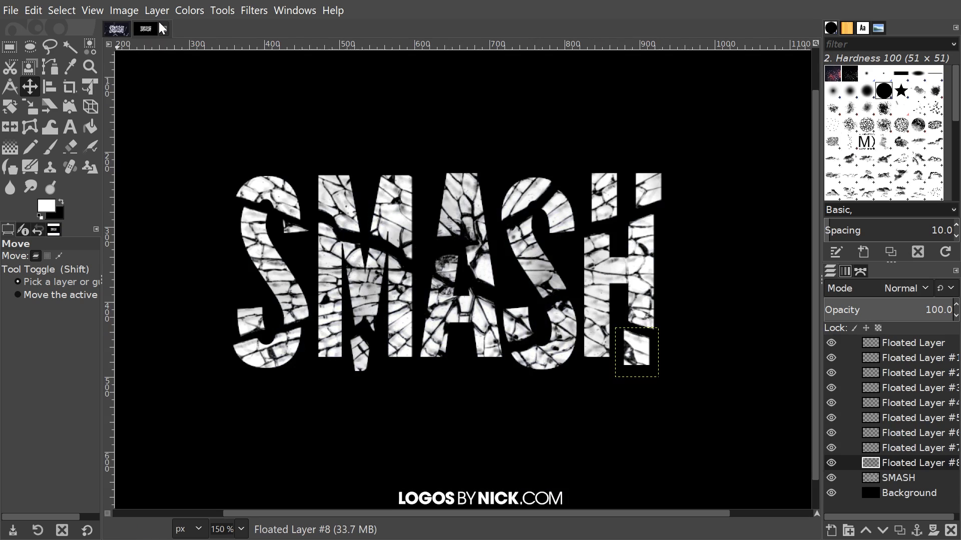
click(908, 448)
click(901, 433)
click(896, 418)
click(893, 402)
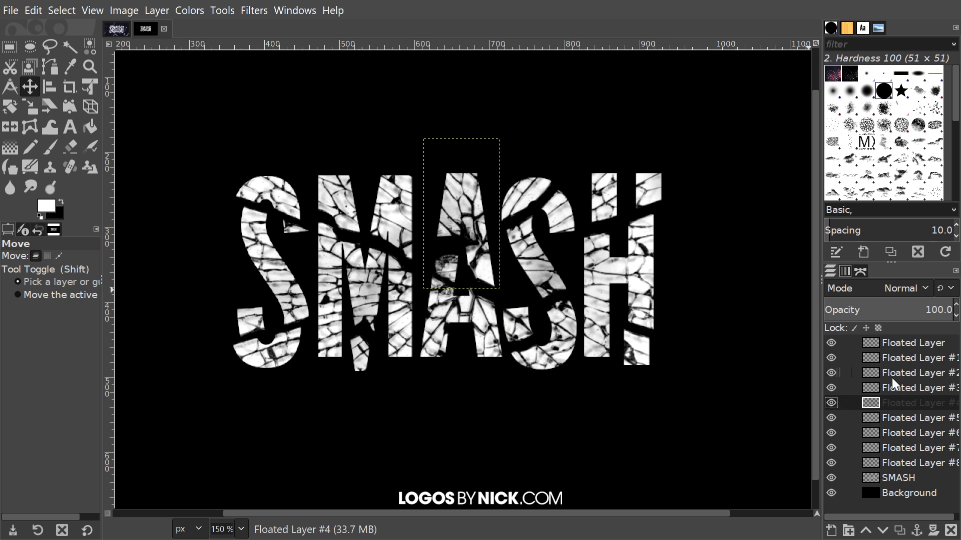
click(892, 379)
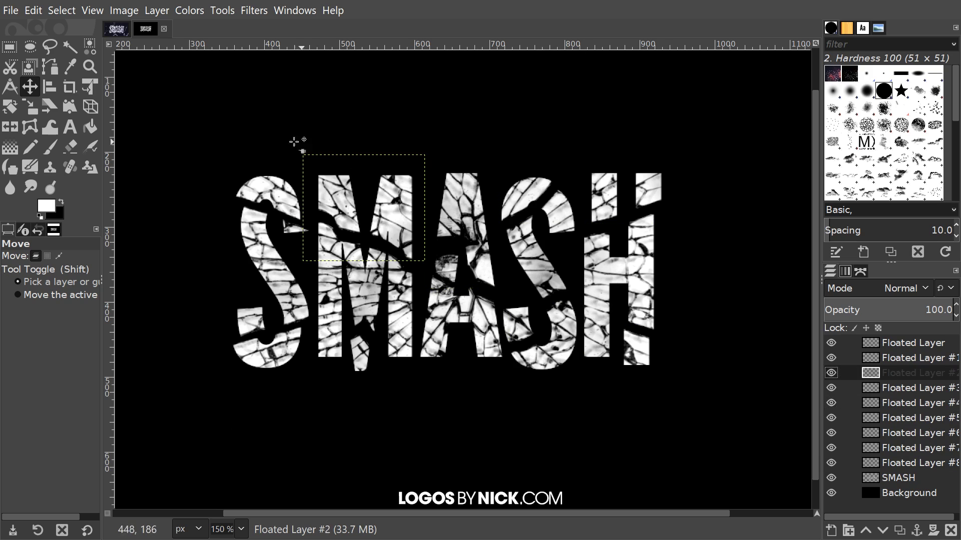
click(899, 356)
click(896, 342)
click(888, 433)
click(898, 477)
click(898, 448)
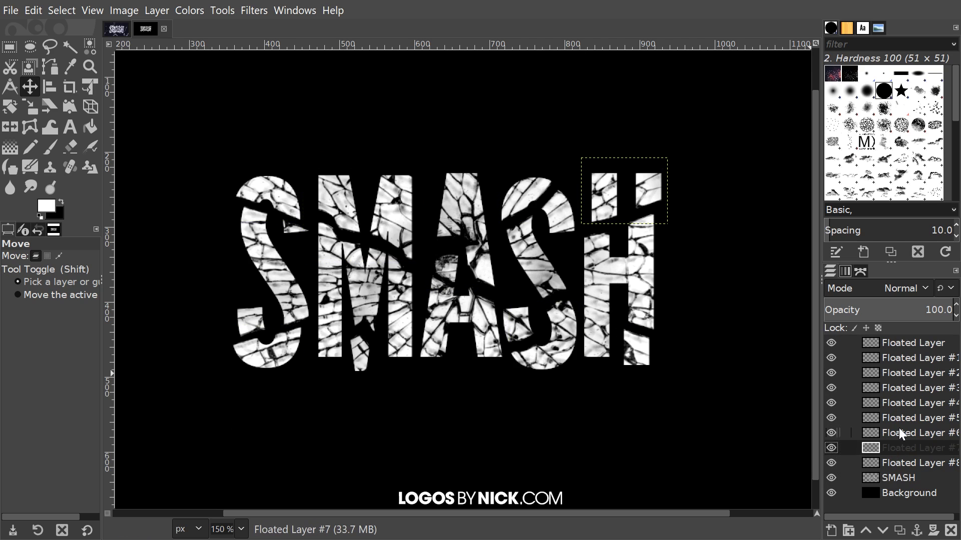
Rotate the main SMASH layer slightly clockwise
click(894, 478)
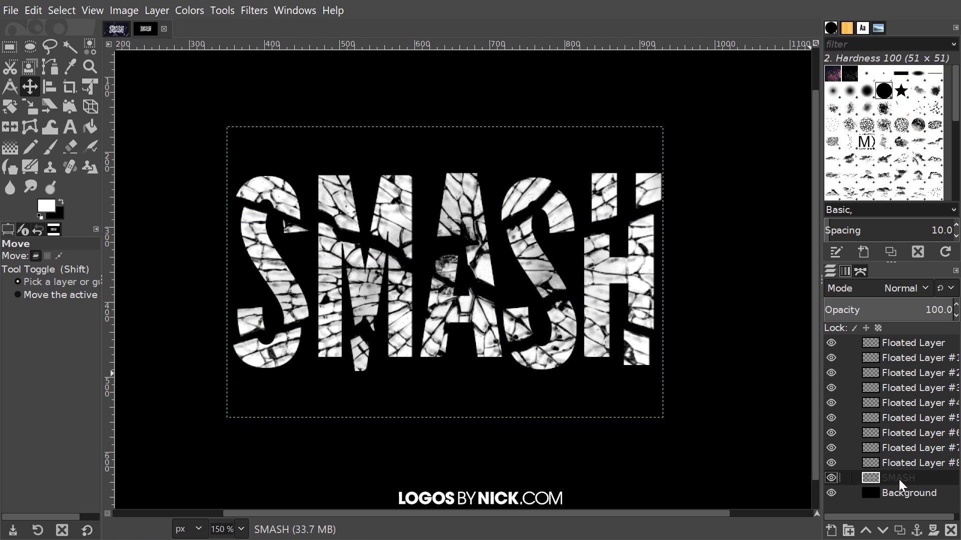
click(11, 107)
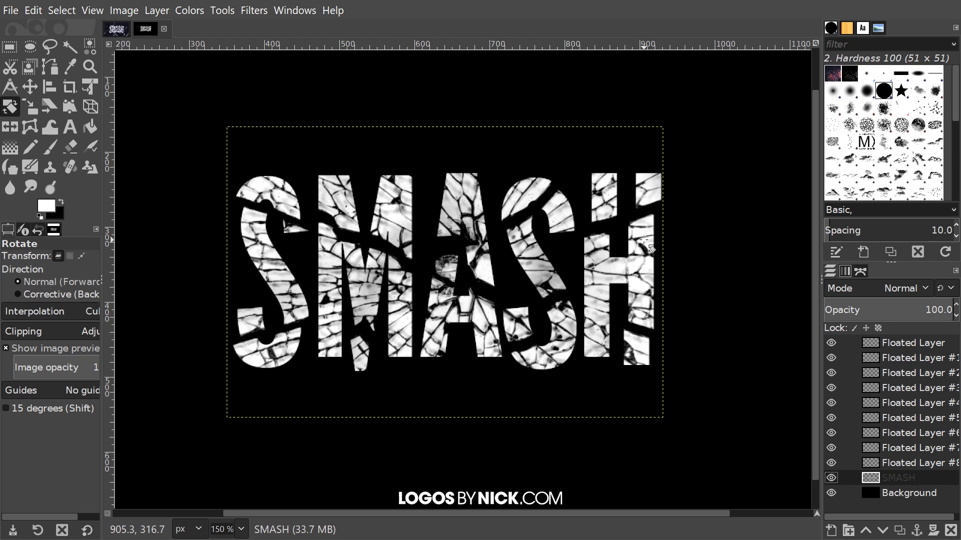
drag(645, 240, 649, 243)
key(Escape)
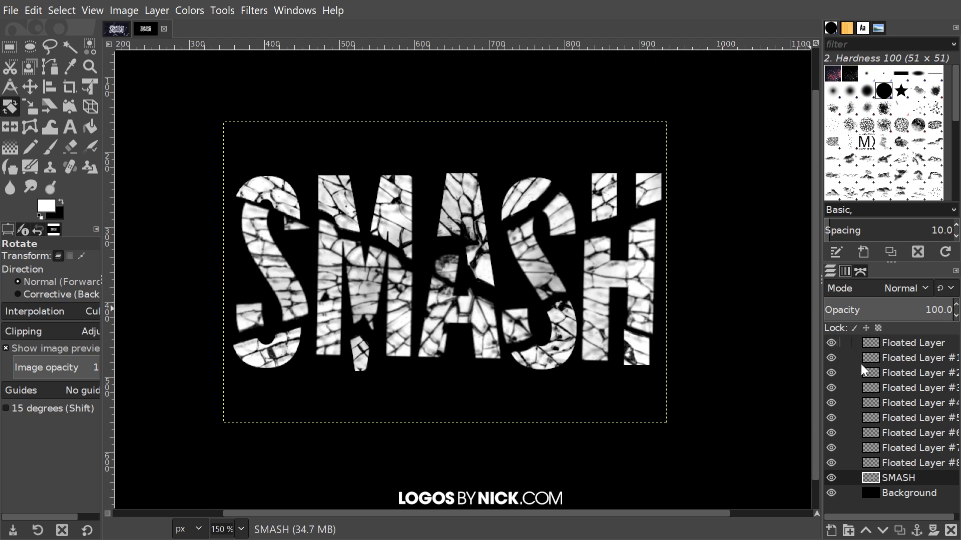
Rotate the H's bottom right fragment slightly counterclockwise and the layer with its two top pieces slightly clockwise
click(895, 458)
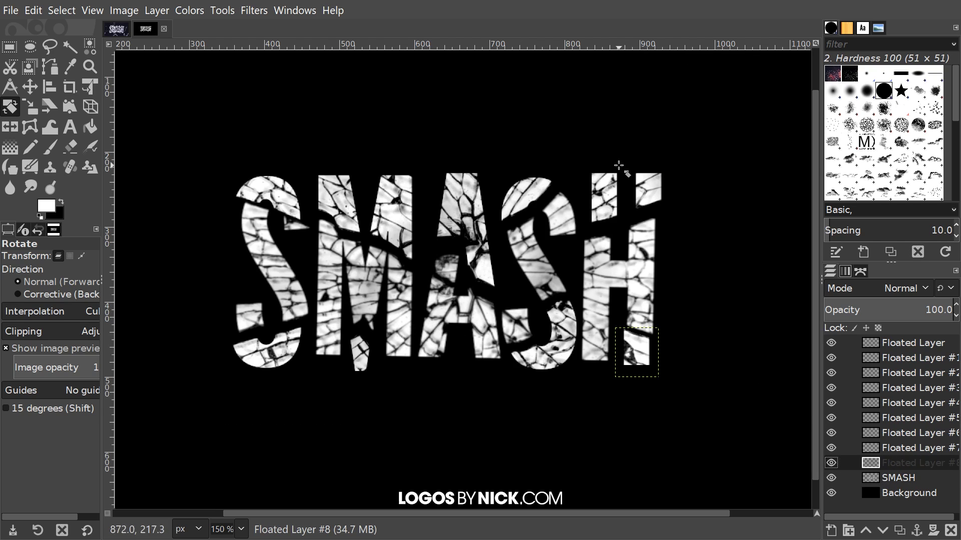
mouse_move(654, 356)
mouse_down()
mouse_move(660, 349)
mouse_move(652, 353)
mouse_up()
key(Return)
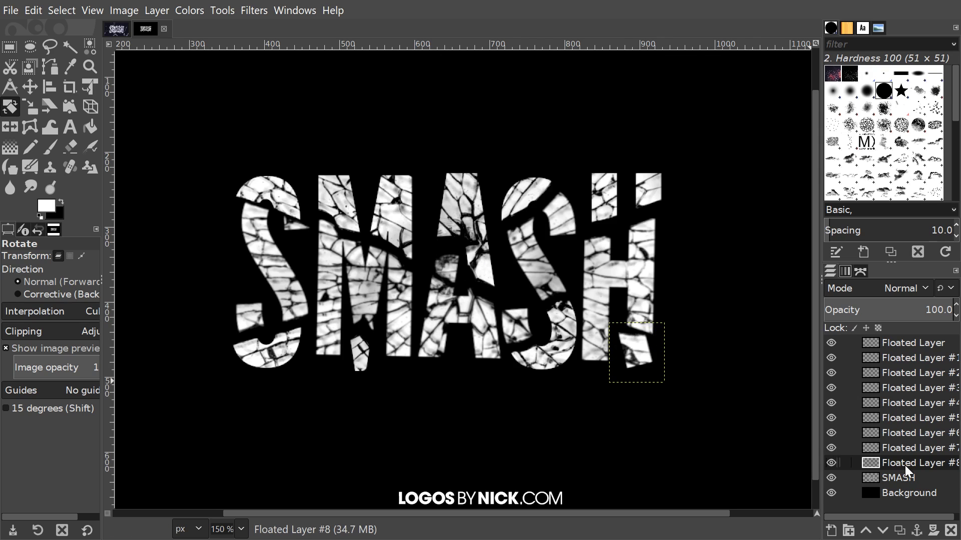
click(909, 449)
drag(646, 193, 649, 194)
key(Return)
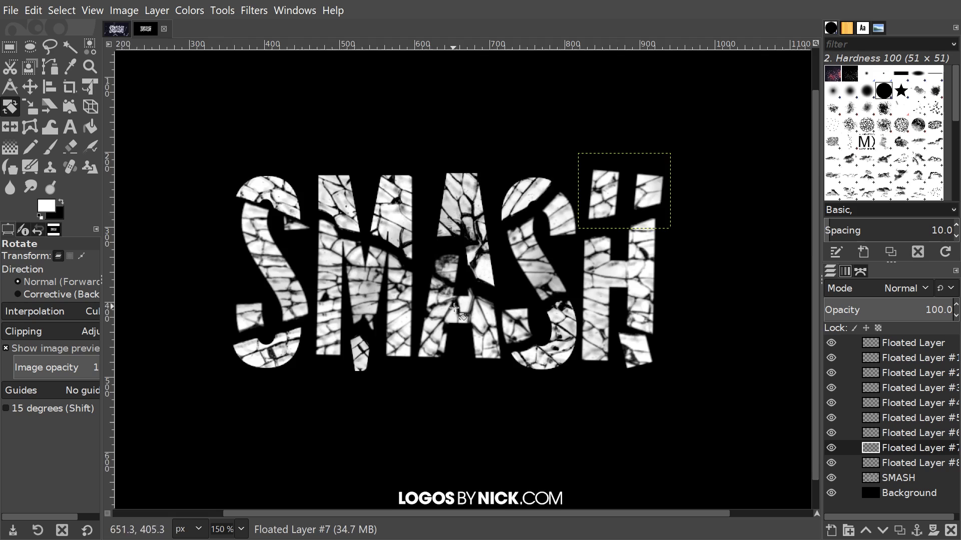
Rotate the bottom piece of the second S by about 4.5 degrees and its top piece slightly
key(1)
click(891, 430)
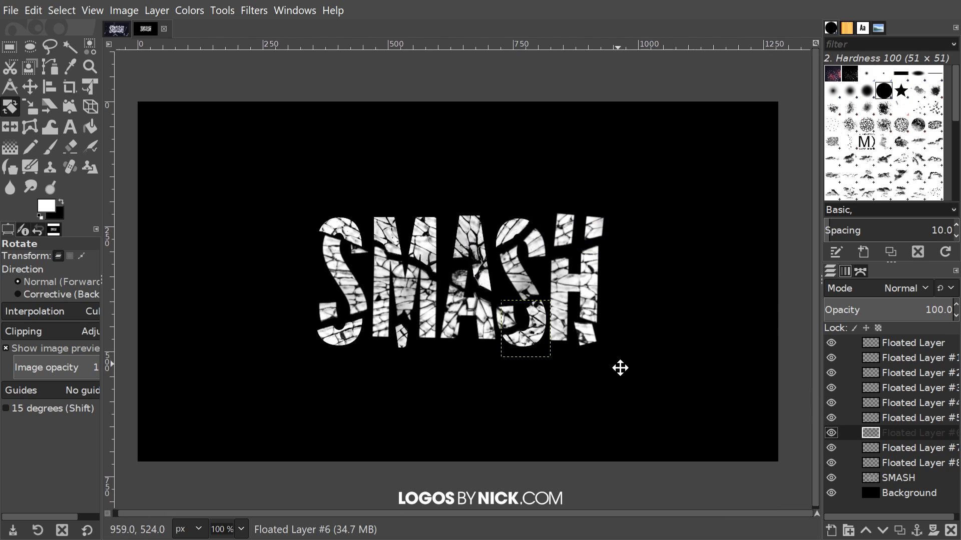
drag(570, 342, 569, 343)
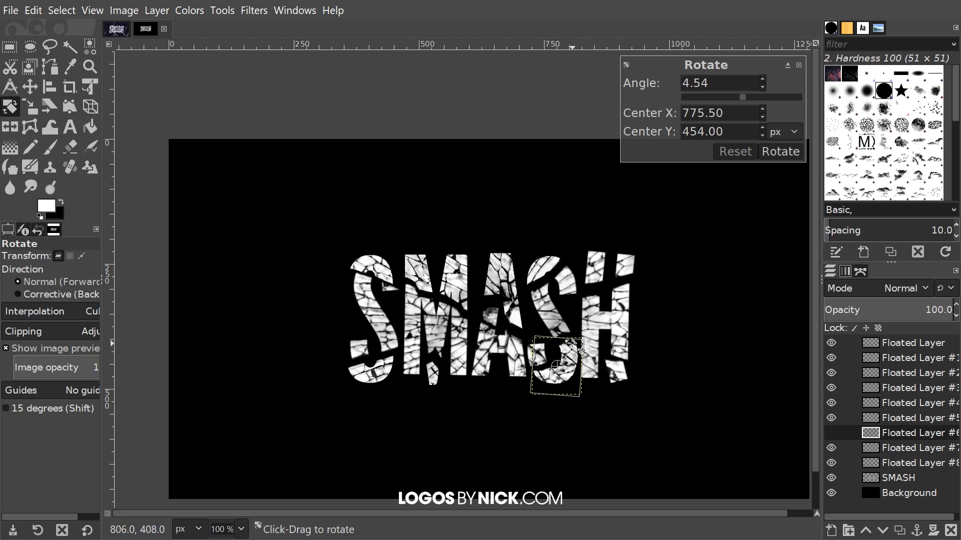
key(Return)
click(906, 417)
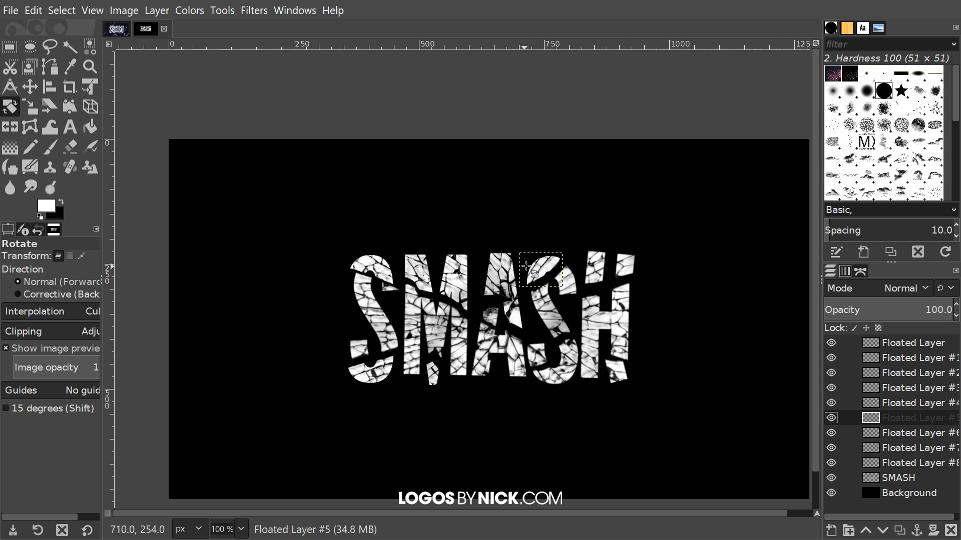
drag(554, 259, 510, 265)
key(Return)
Rotate the upper piece of the A by about 1.5 degrees and the small fragment beneath the M slightly
click(910, 403)
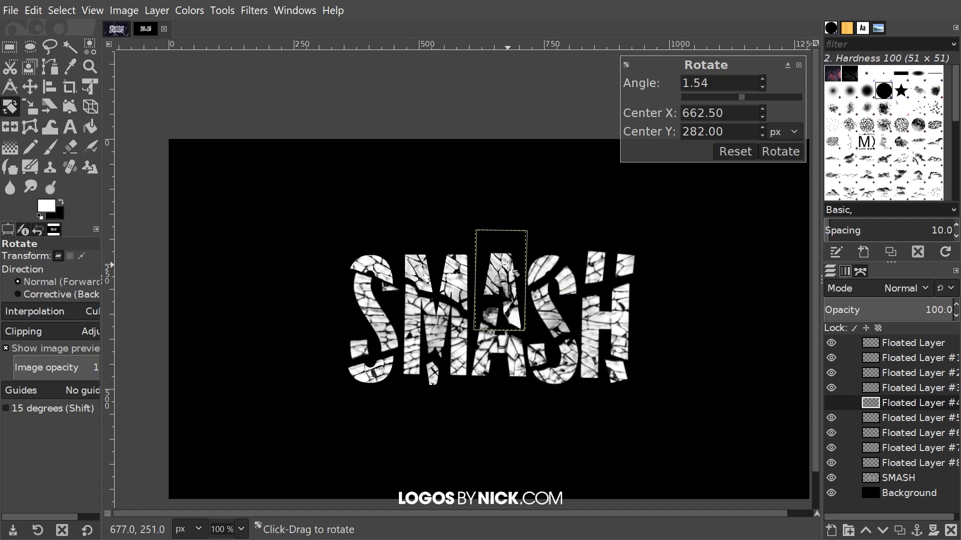
key(Return)
click(896, 386)
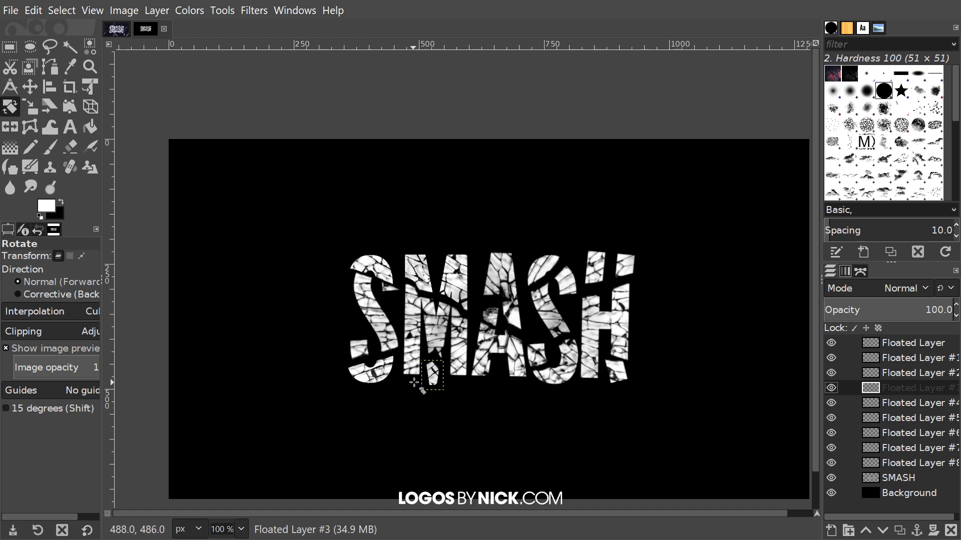
drag(433, 384, 432, 384)
key(Escape)
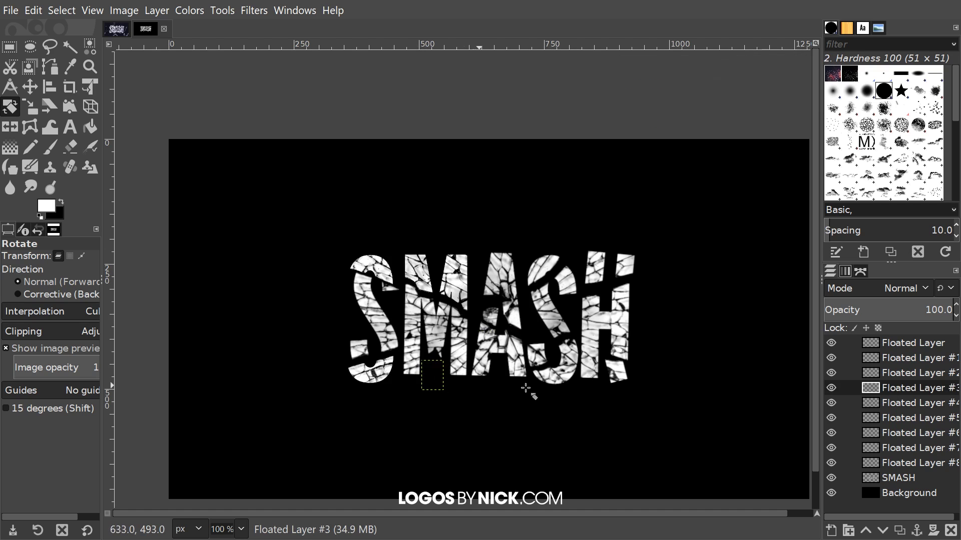
Rotate the upper piece of the M slightly clockwise
click(891, 373)
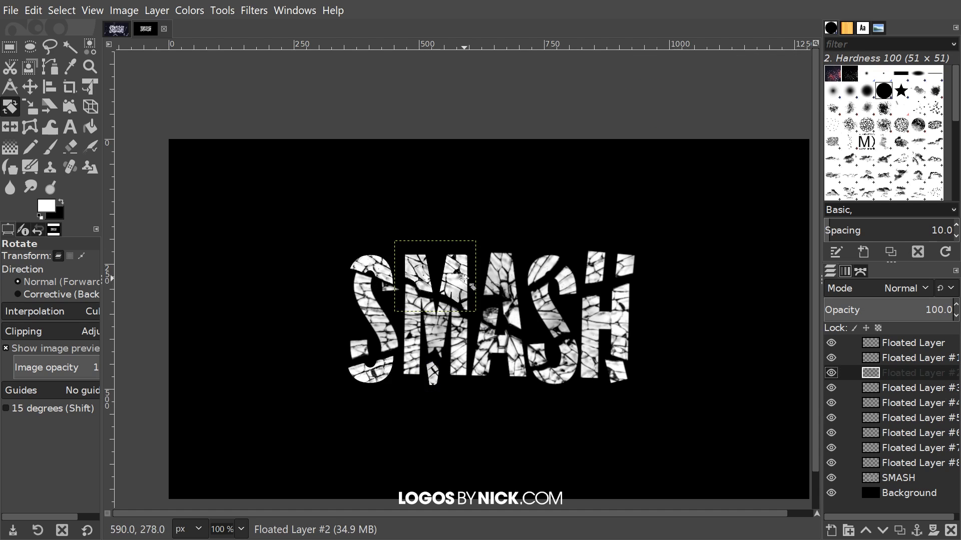
drag(466, 281, 469, 285)
key(Escape)
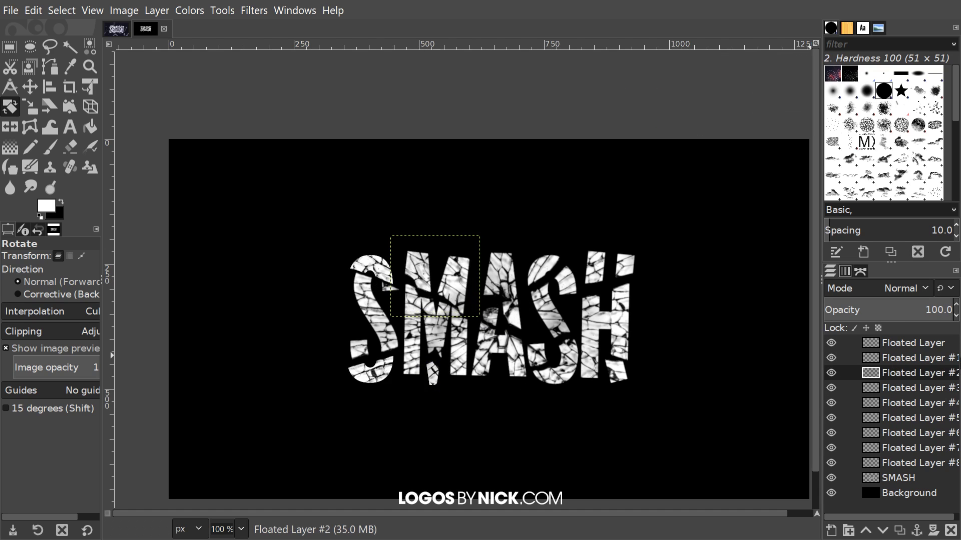
click(890, 358)
drag(380, 366, 391, 370)
key(Escape)
Rotate the top piece of the first S slightly
click(903, 343)
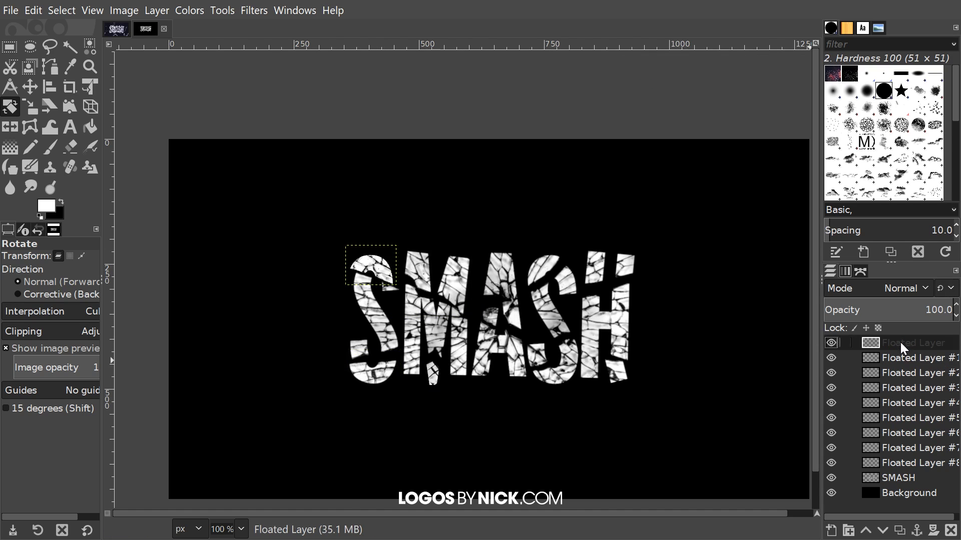
drag(355, 271, 377, 264)
key(Return)
Look over the whole shattered lettering and compare it with the finished SMASH example image
key(m)
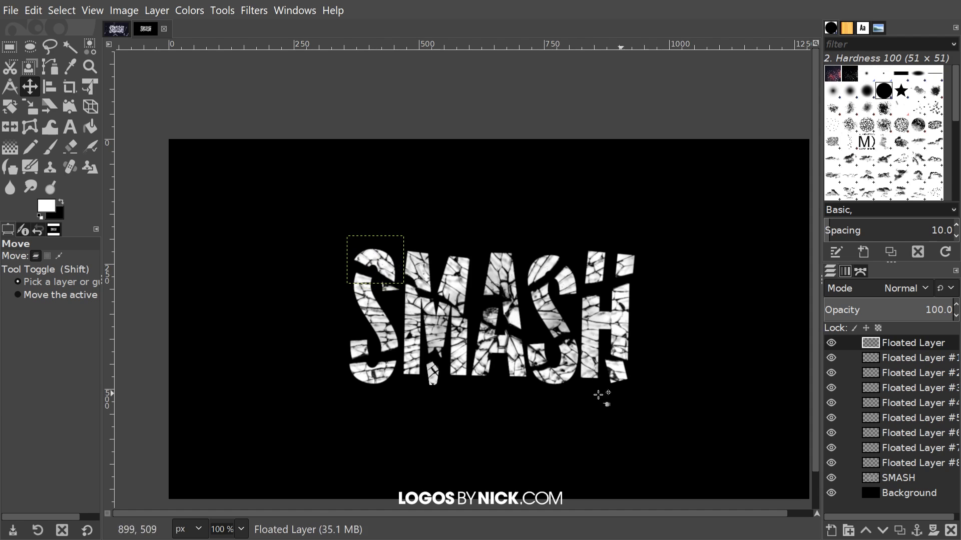
scroll(475, 373, down, 2)
scroll(476, 373, right, 2)
scroll(459, 351, down, 2)
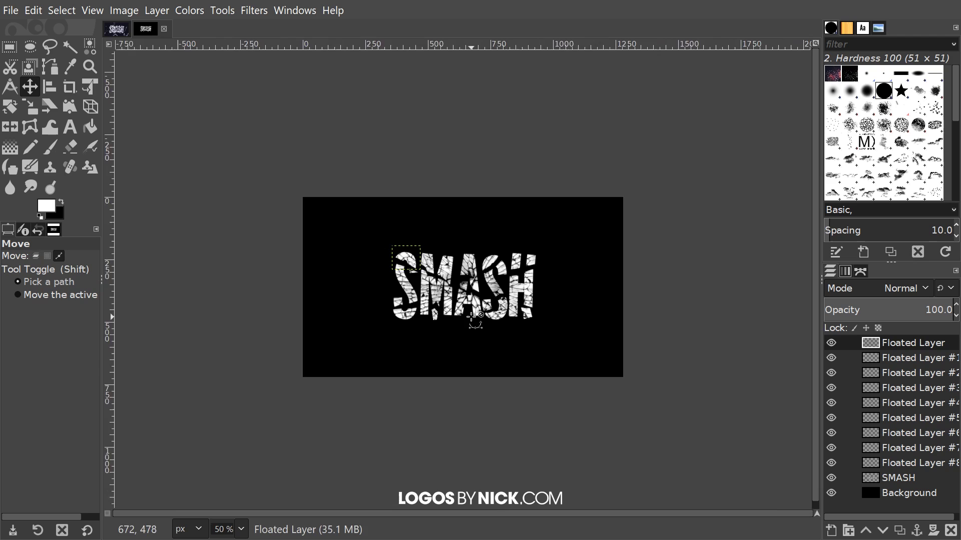
scroll(455, 355, up, 1)
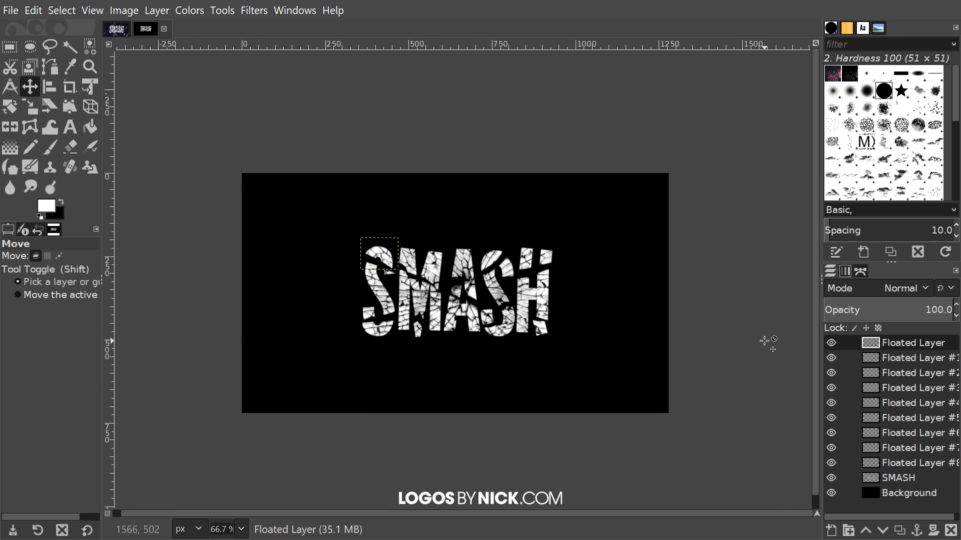
click(122, 31)
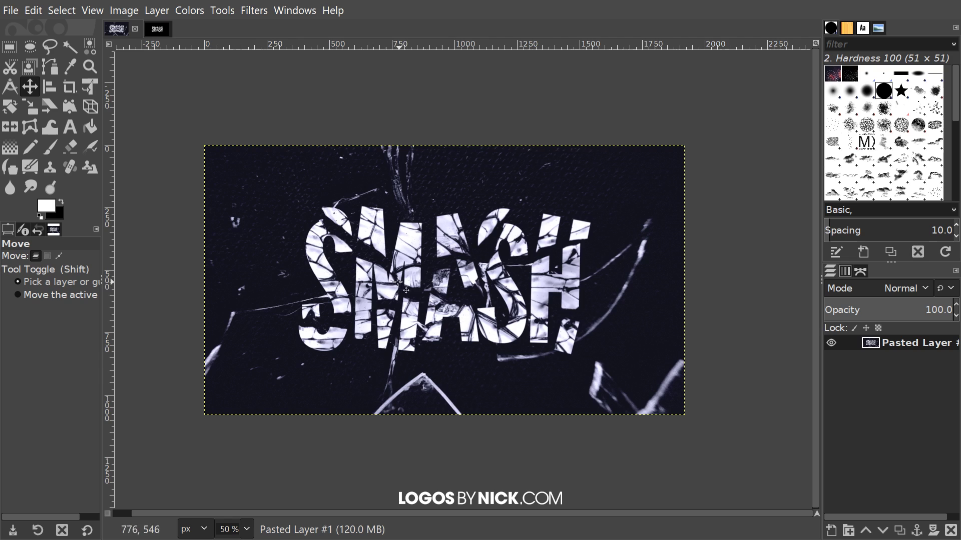
click(158, 30)
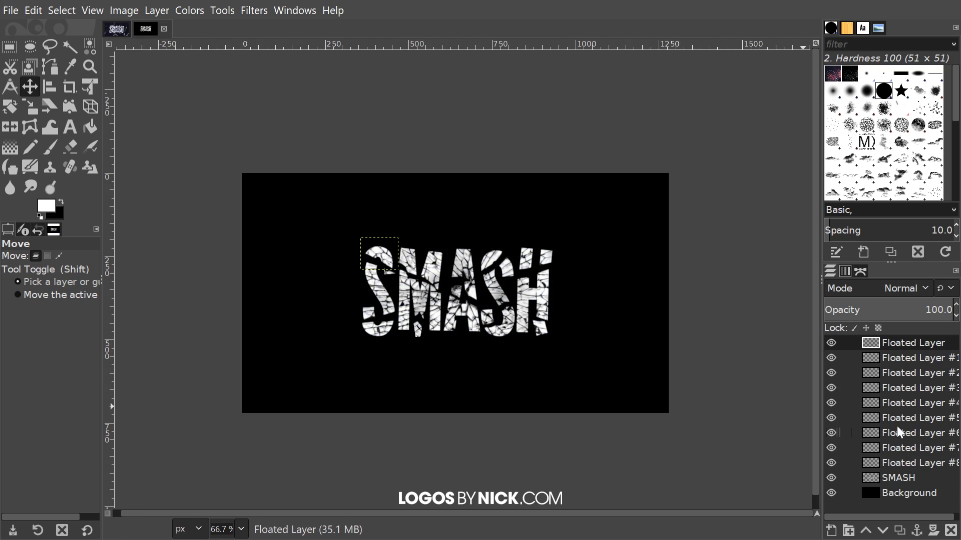
Add the broken glass picture broken-2571603_1280.jpg from the Smash folder as a layer directly above the Background
click(907, 495)
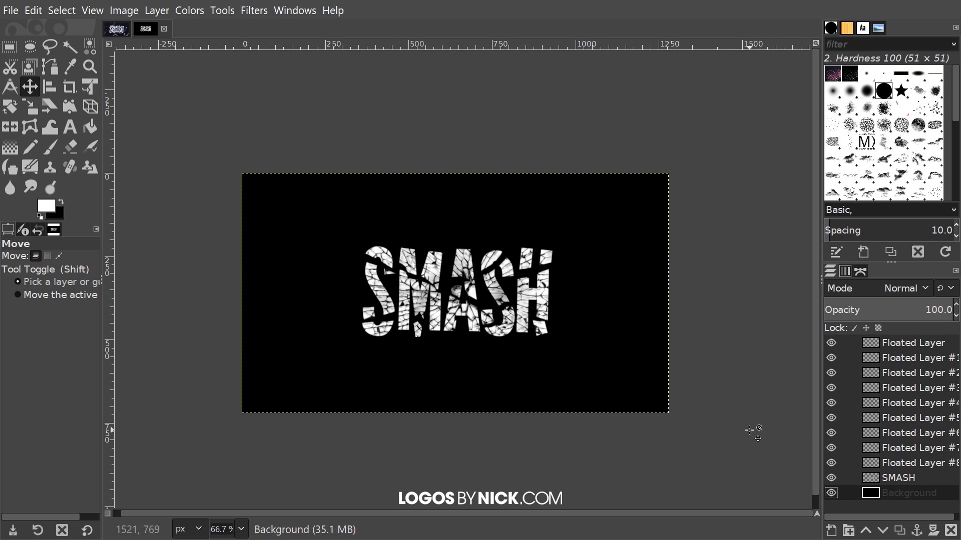
scroll(716, 430, right, 1)
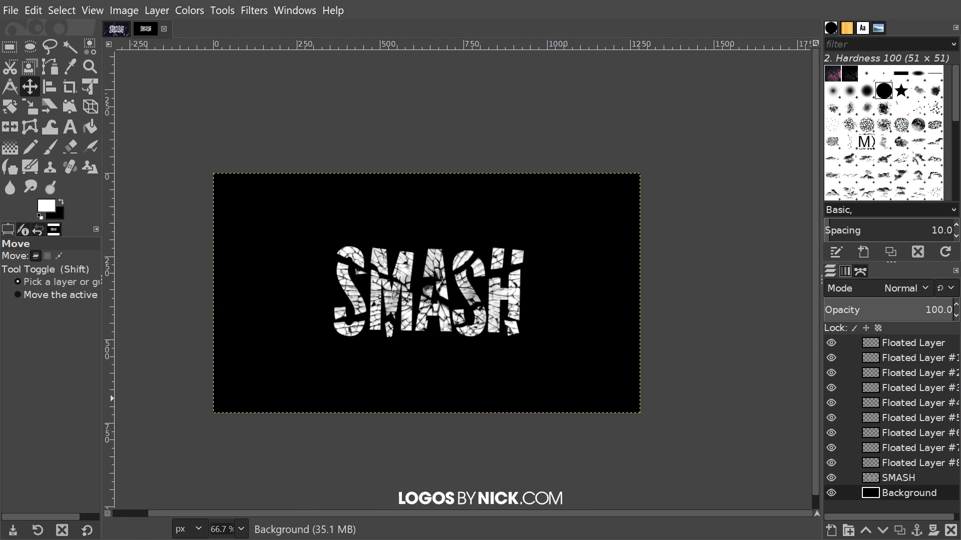
key(alt+Tab)
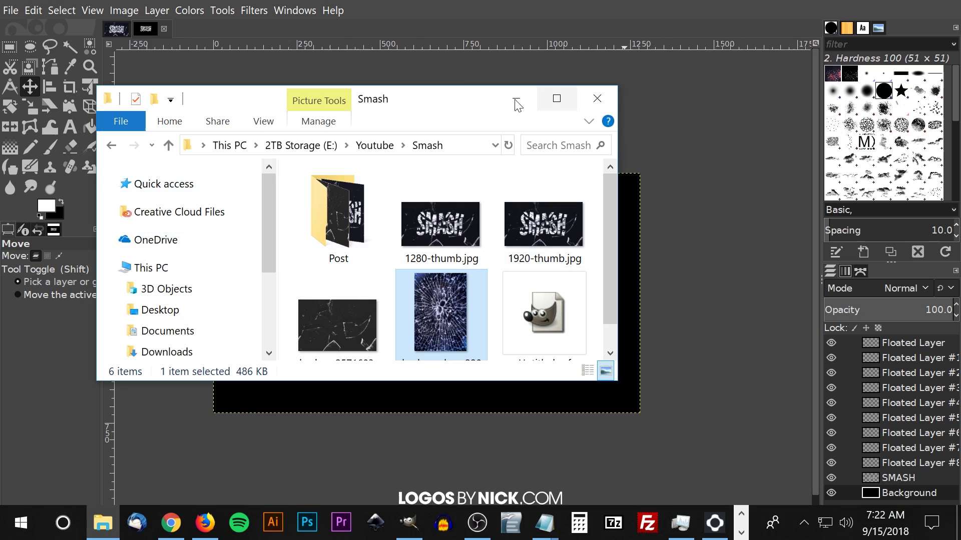
drag(422, 101, 752, 64)
scroll(407, 260, down, 1)
drag(663, 269, 311, 279)
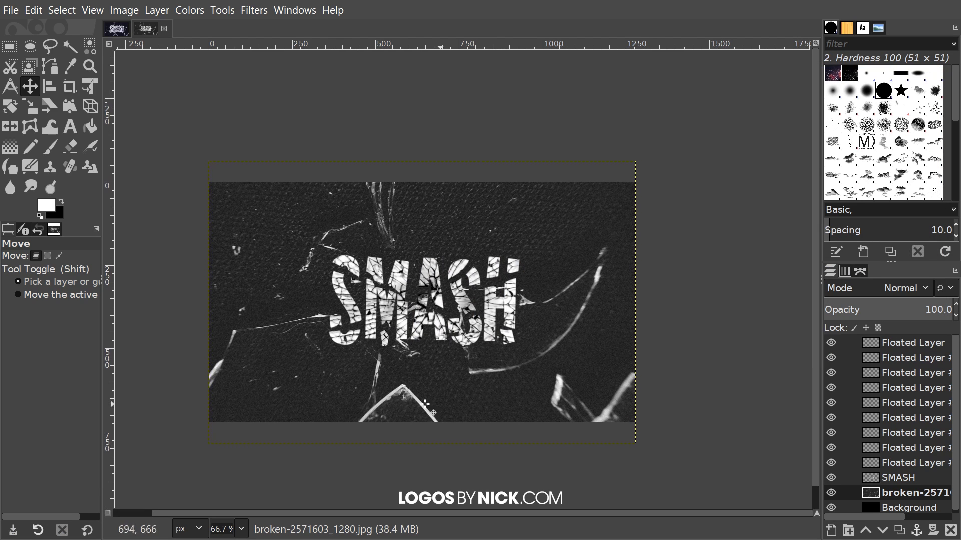
Darken the broken glass layer with Curves by moving the Value channel's black point inward about one eighth of the input range
scroll(450, 332, up, 4)
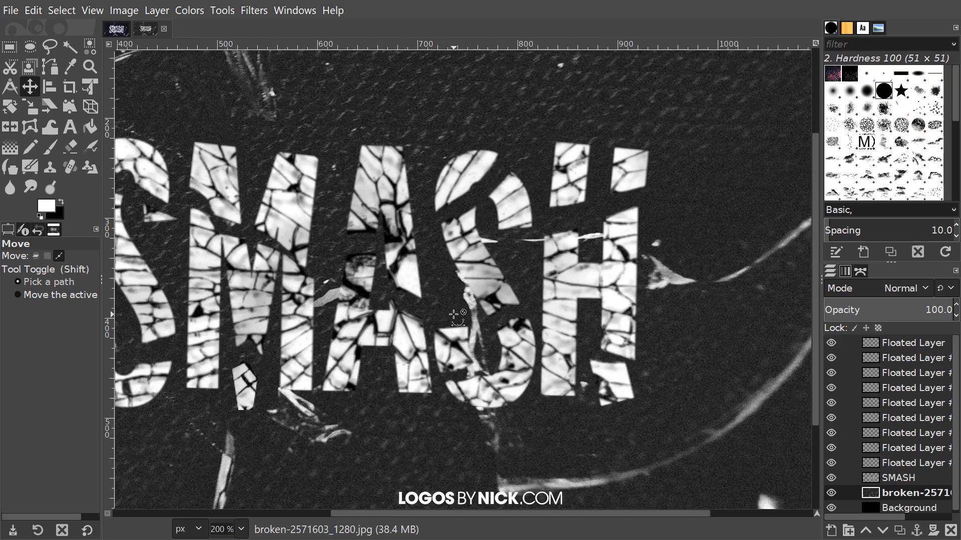
scroll(436, 303, left, 5)
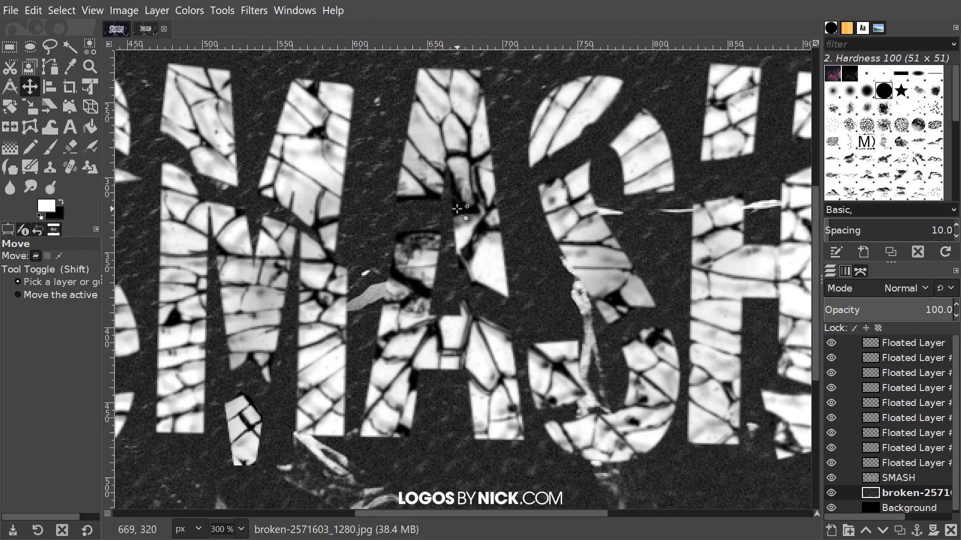
scroll(594, 251, down, 4)
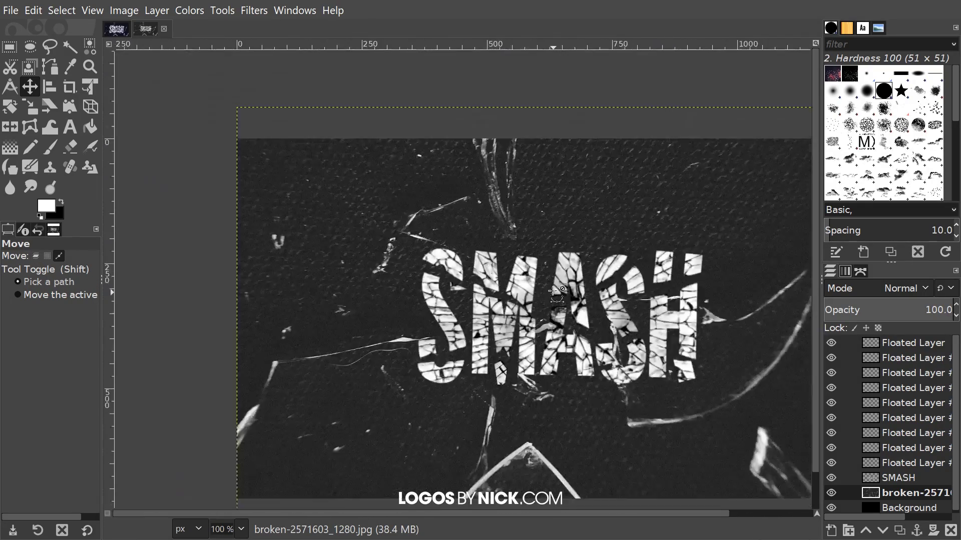
scroll(652, 311, right, 5)
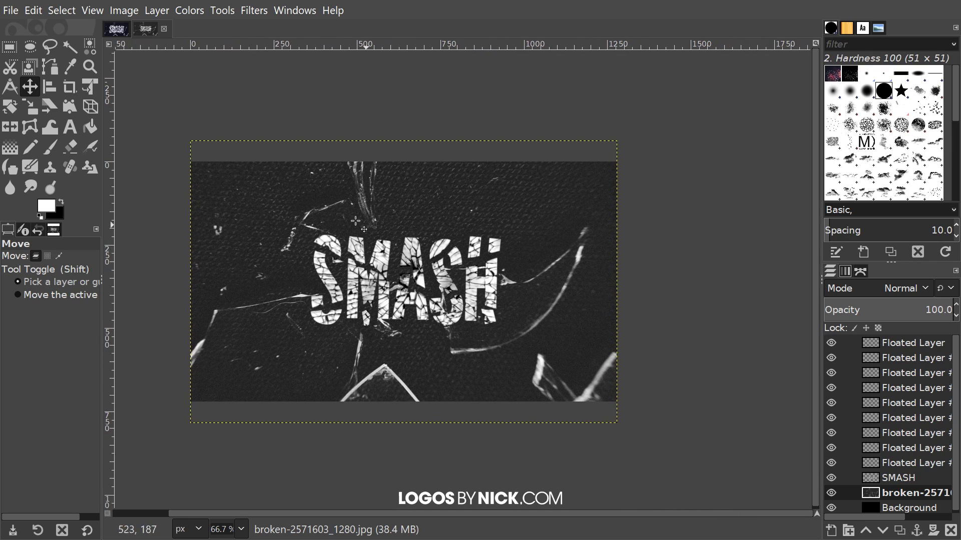
click(184, 13)
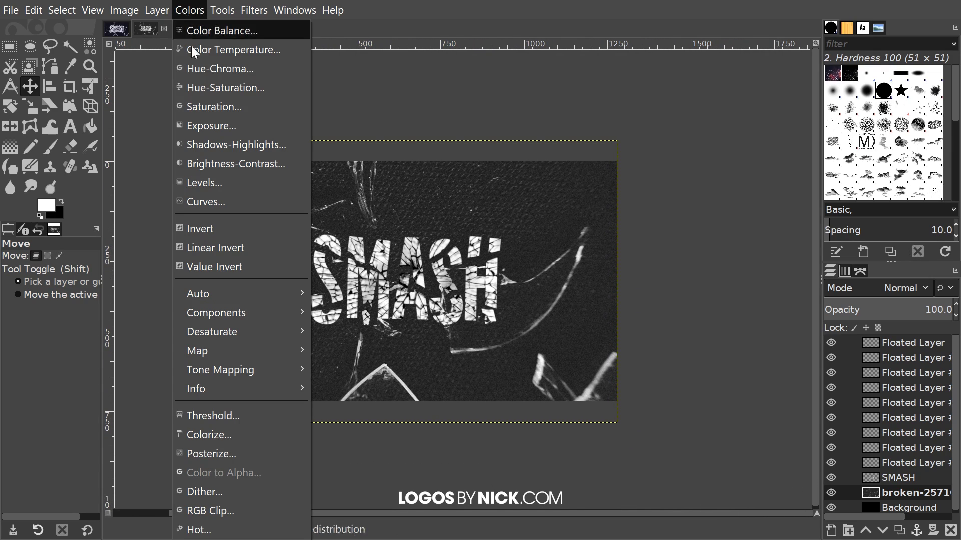
click(229, 197)
drag(752, 120, 720, 86)
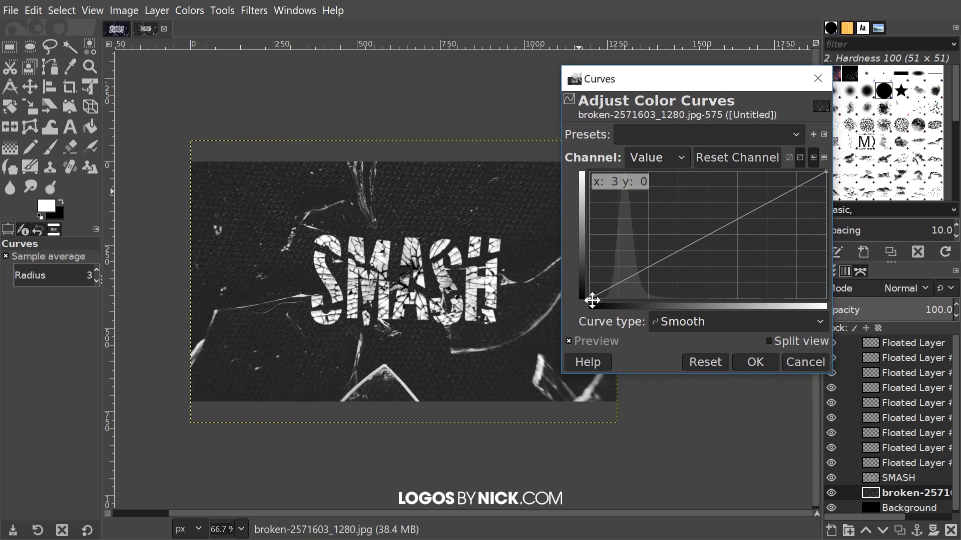
drag(591, 299, 617, 311)
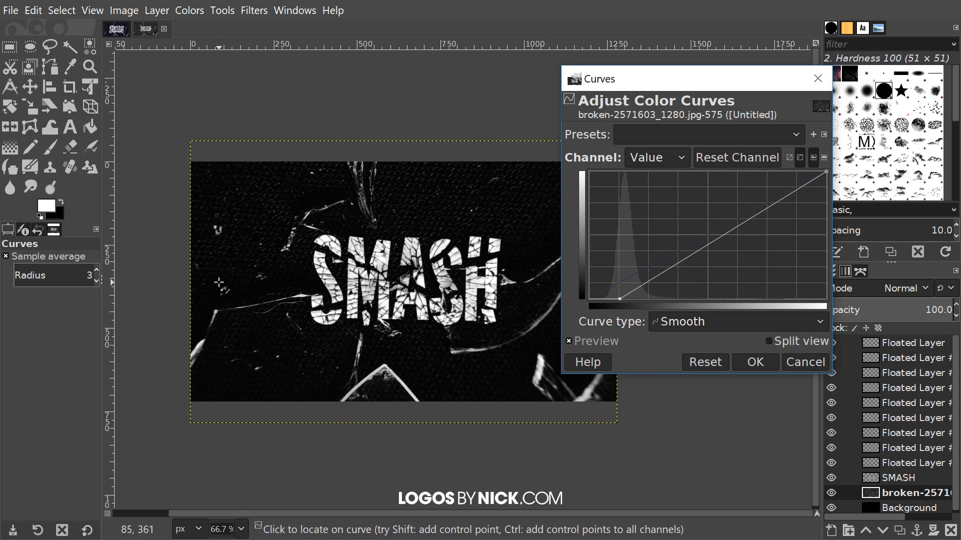
click(755, 362)
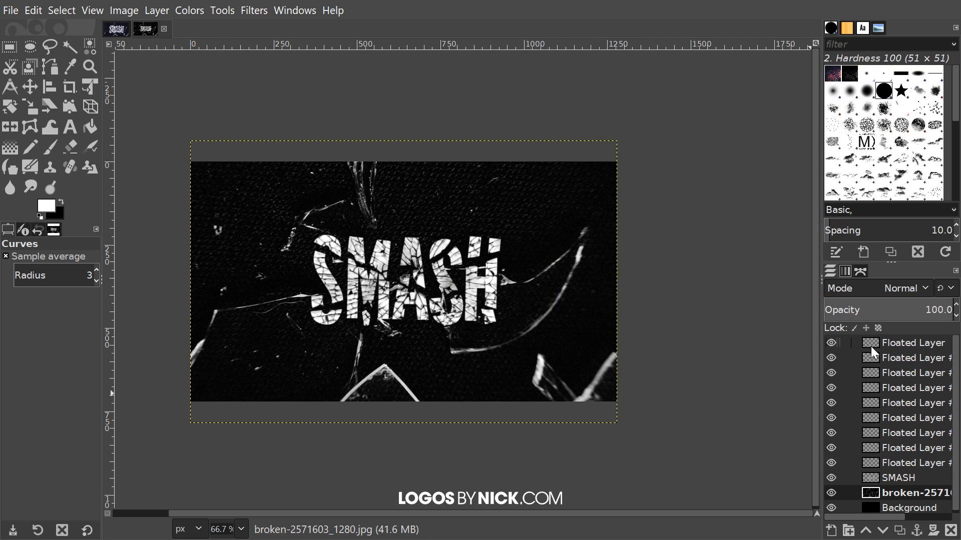
Create a new layer from everything visible above the topmost floated layer
click(913, 346)
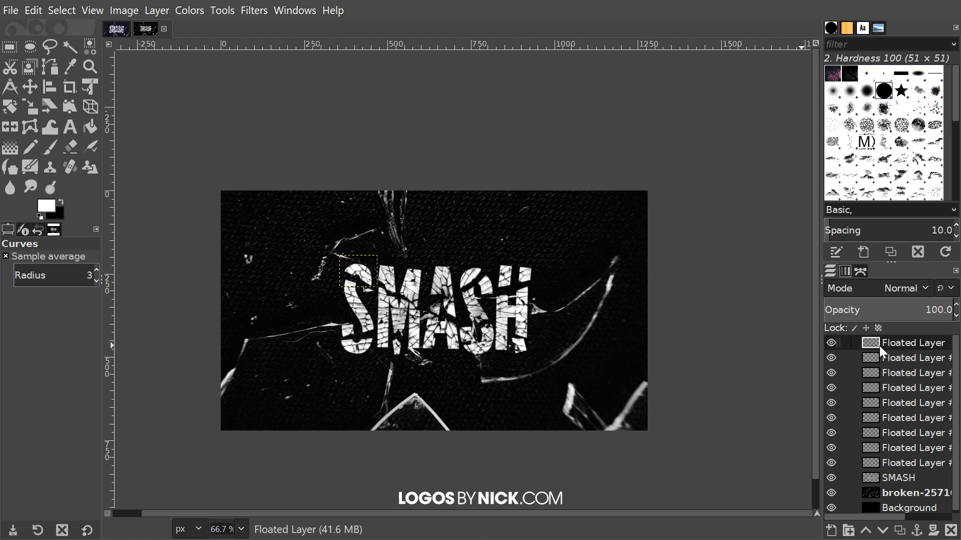
right_click(911, 342)
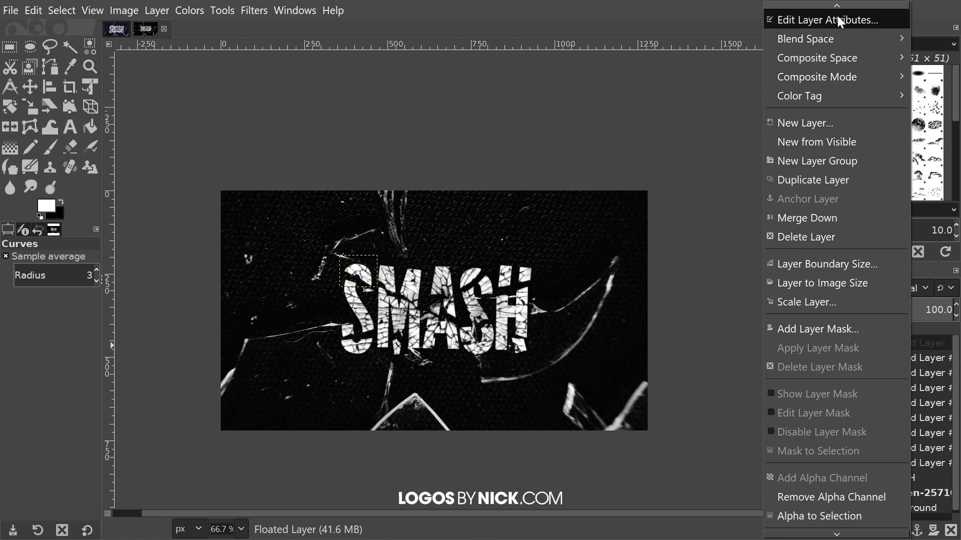
click(831, 142)
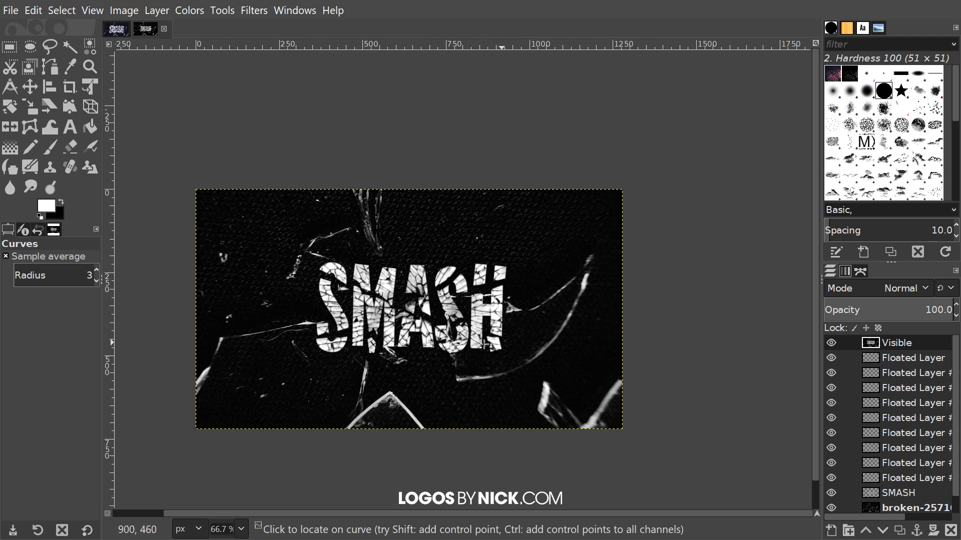
drag(623, 325, 650, 315)
Check the finished example image and slightly raise the shadows of the Visible layer with the Value channel in Curves
click(116, 30)
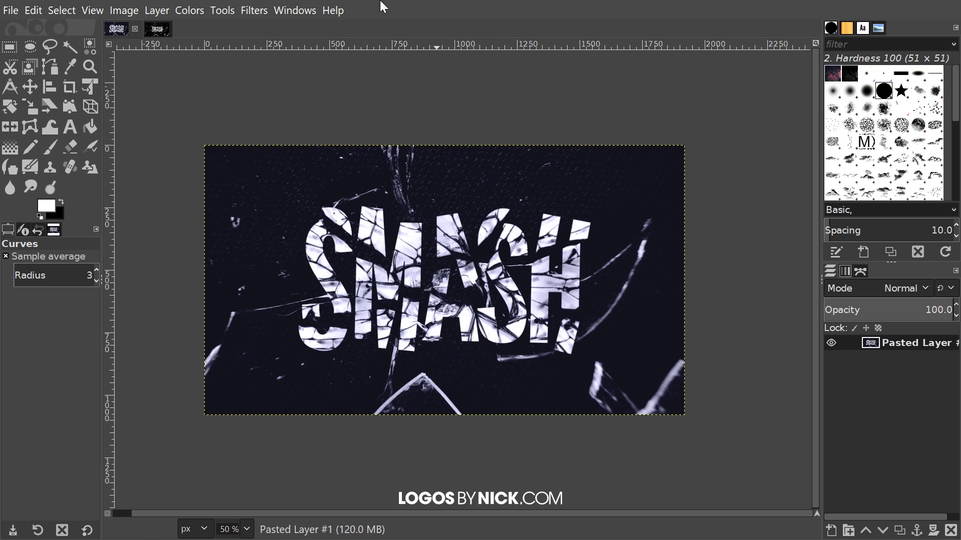
click(156, 29)
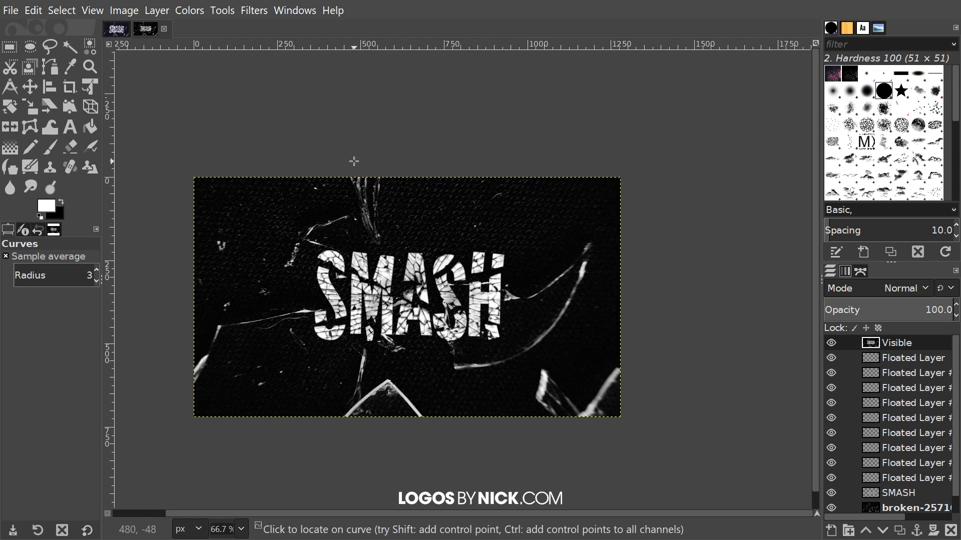
click(198, 15)
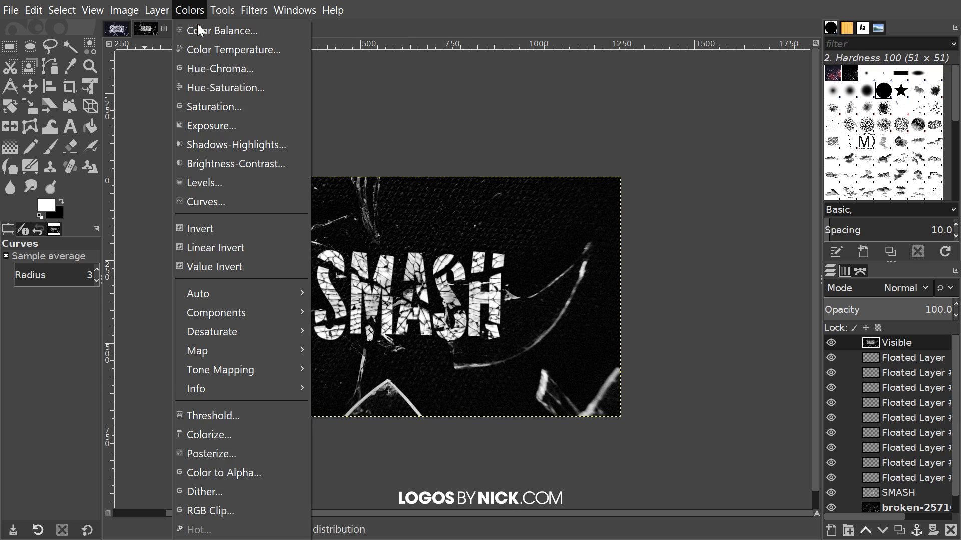
click(202, 201)
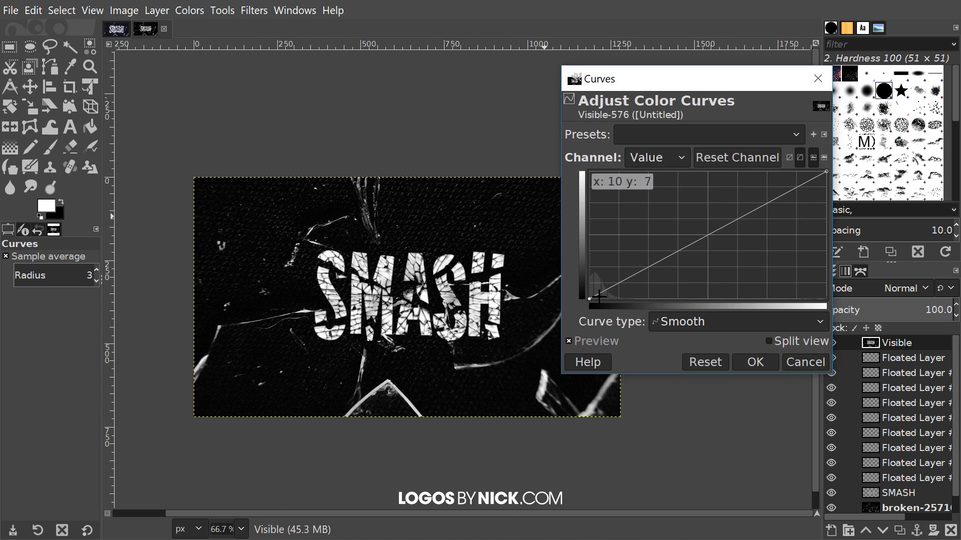
drag(578, 300, 606, 287)
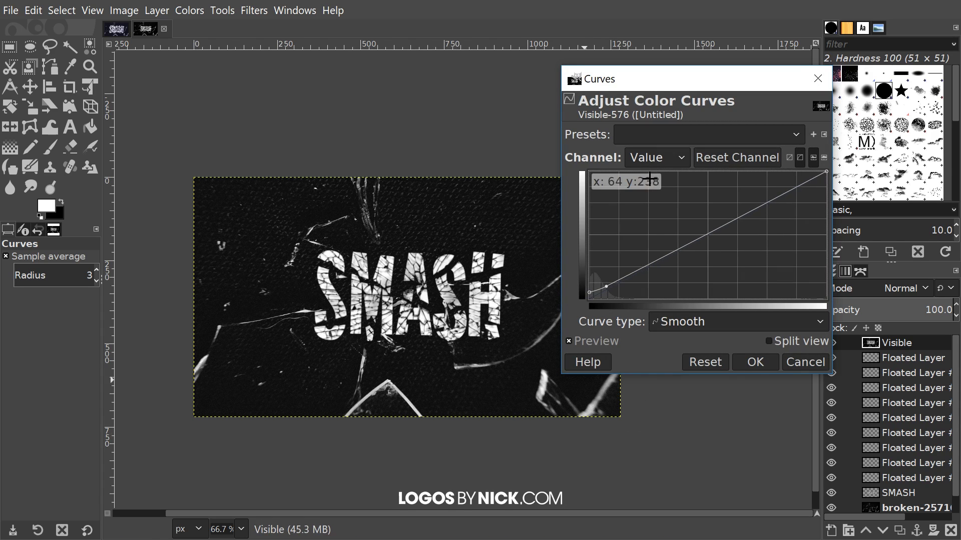
Raise the black point of the Blue channel slightly to give the dark areas a subtle blue tint
click(641, 163)
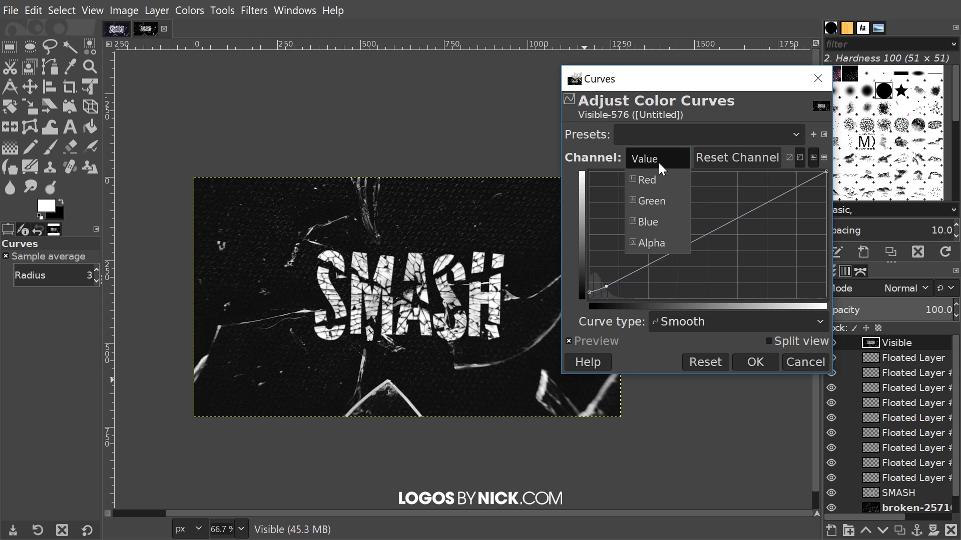
click(665, 219)
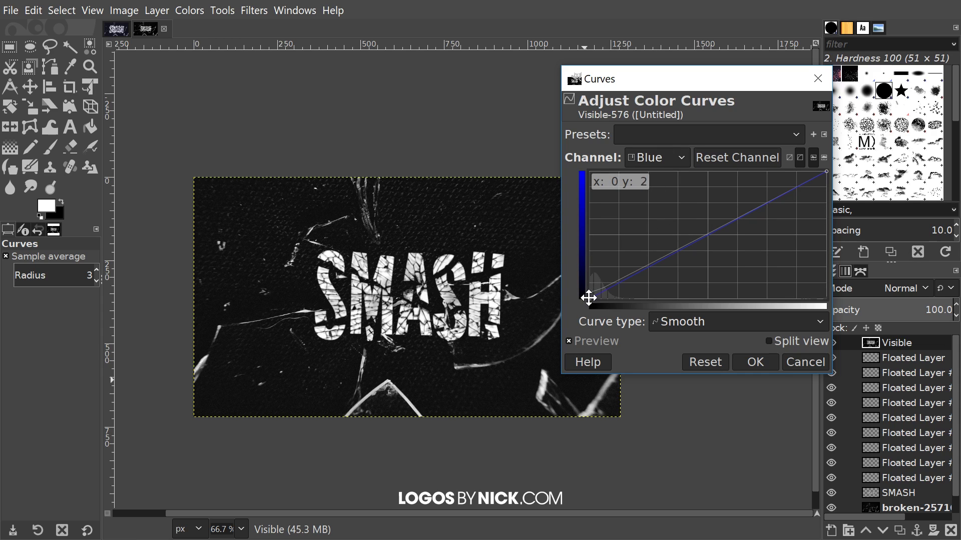
drag(578, 300, 541, 203)
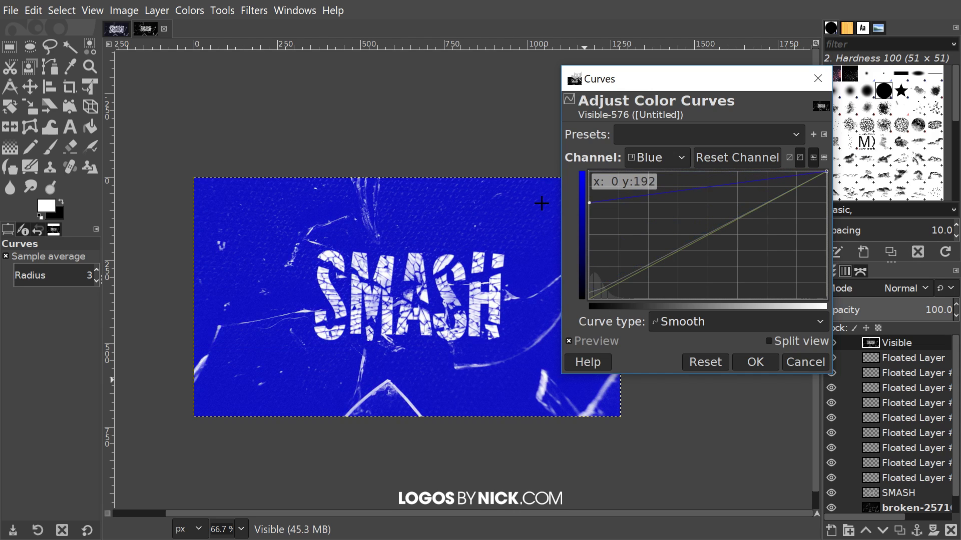
drag(561, 246, 553, 251)
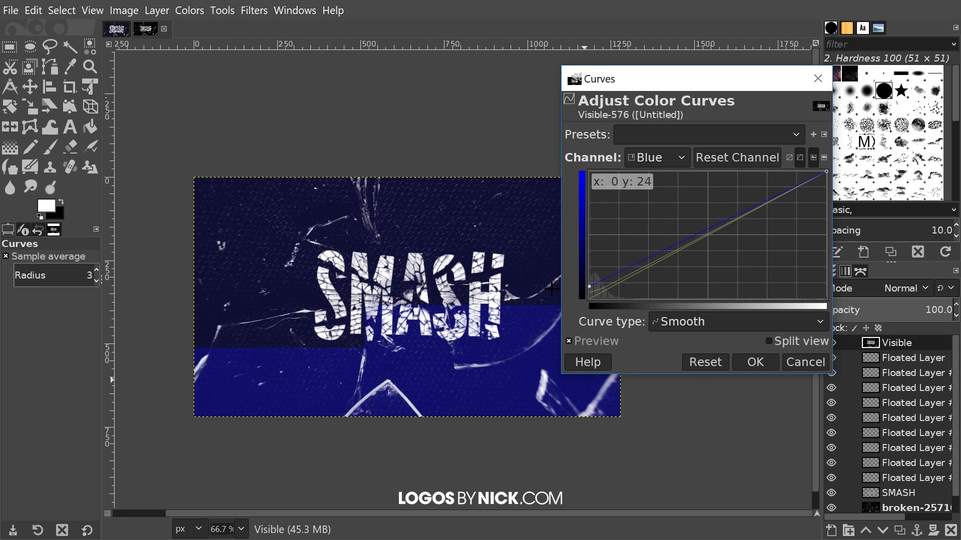
drag(551, 289, 531, 290)
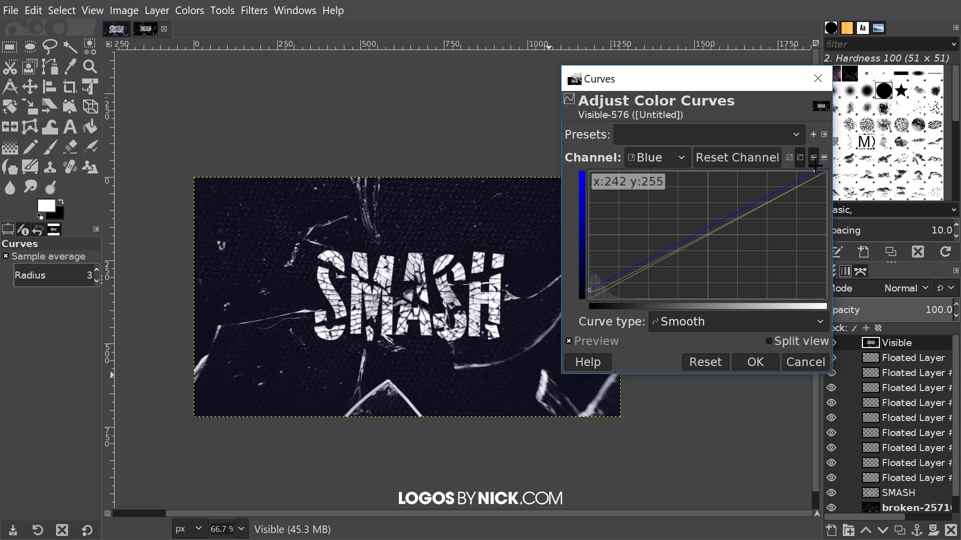
Move the Blue channel's white point inward to tint the highlights blue, compare before and after in the preview, and apply the curves
drag(815, 165, 794, 143)
click(586, 342)
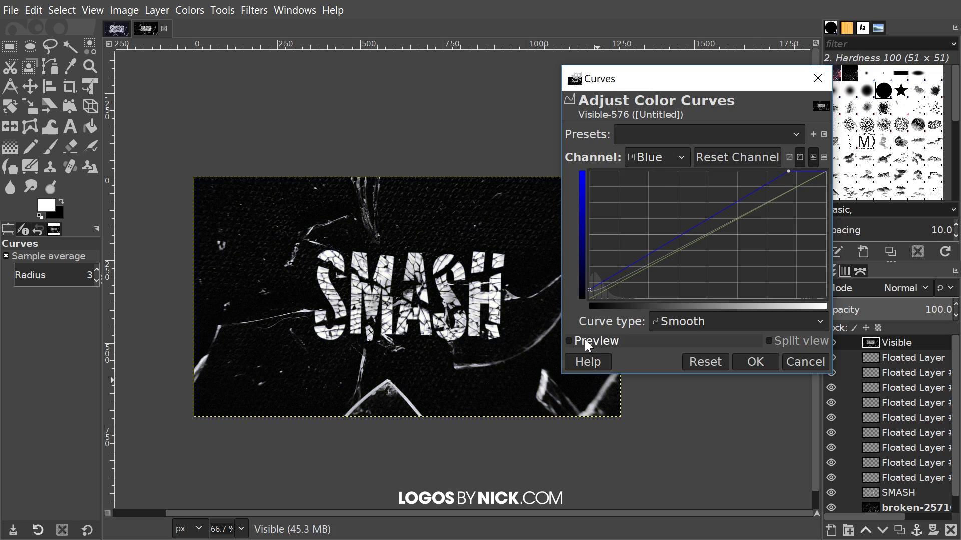
click(585, 341)
click(586, 341)
click(586, 342)
click(585, 341)
click(586, 341)
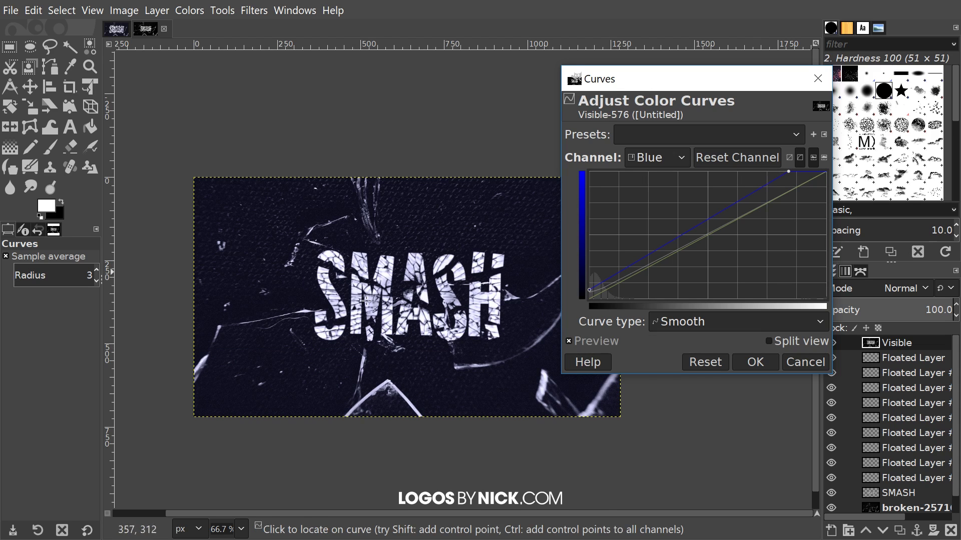
click(742, 360)
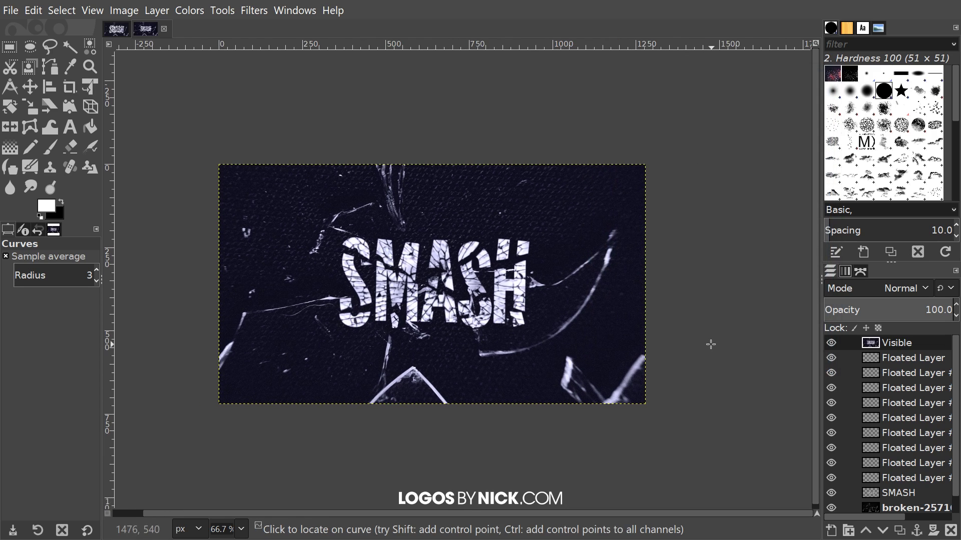